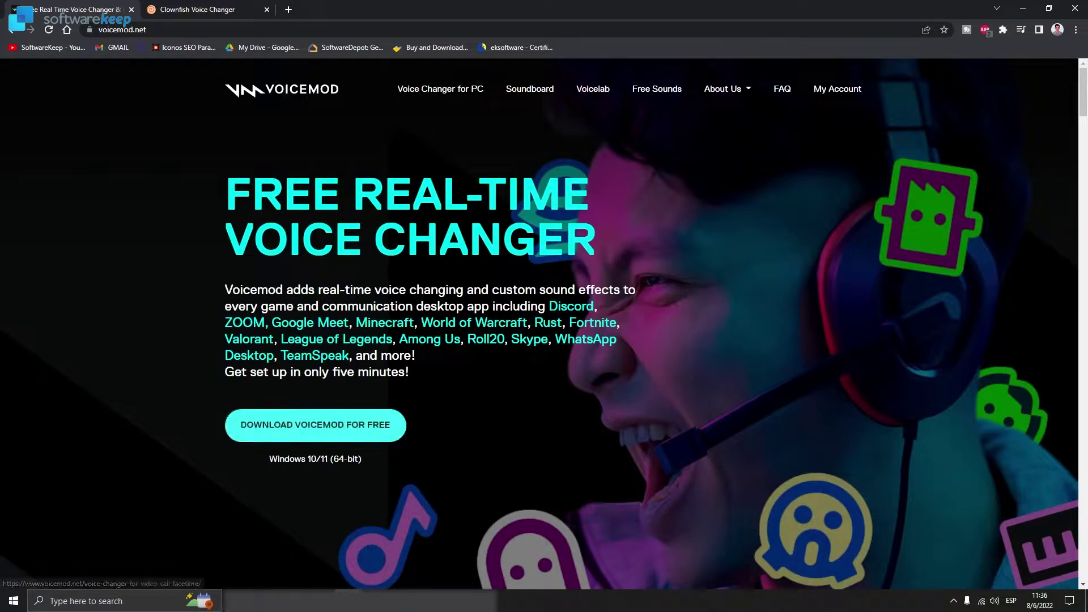
Step: Check the Clownfish Voice Changer page, then review the Voicemod homepage's Windows 10/11 compatibility note
left_click(185, 10)
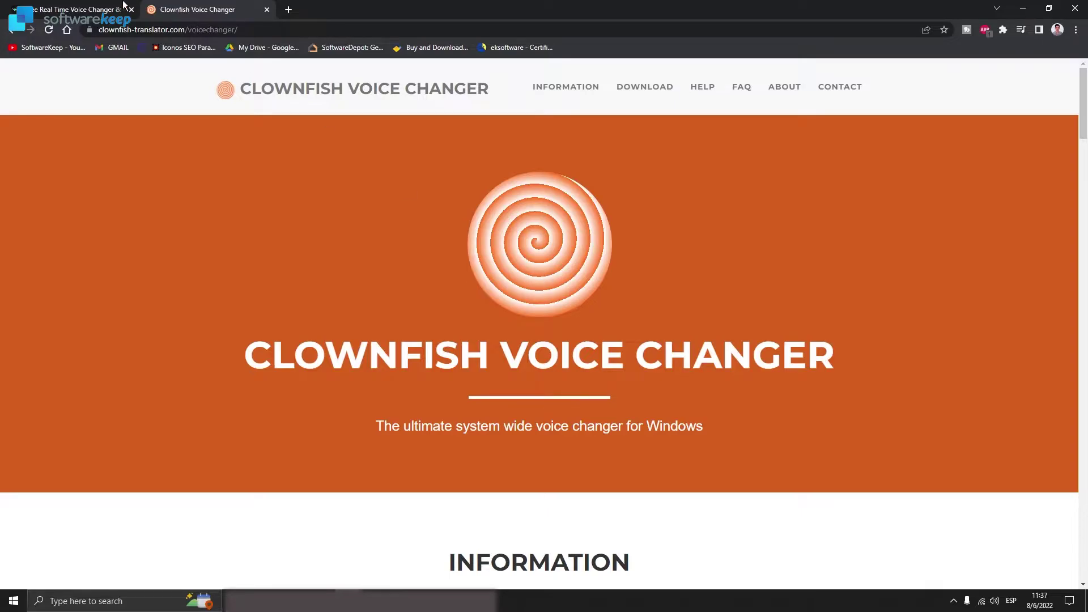
left_click(124, 5)
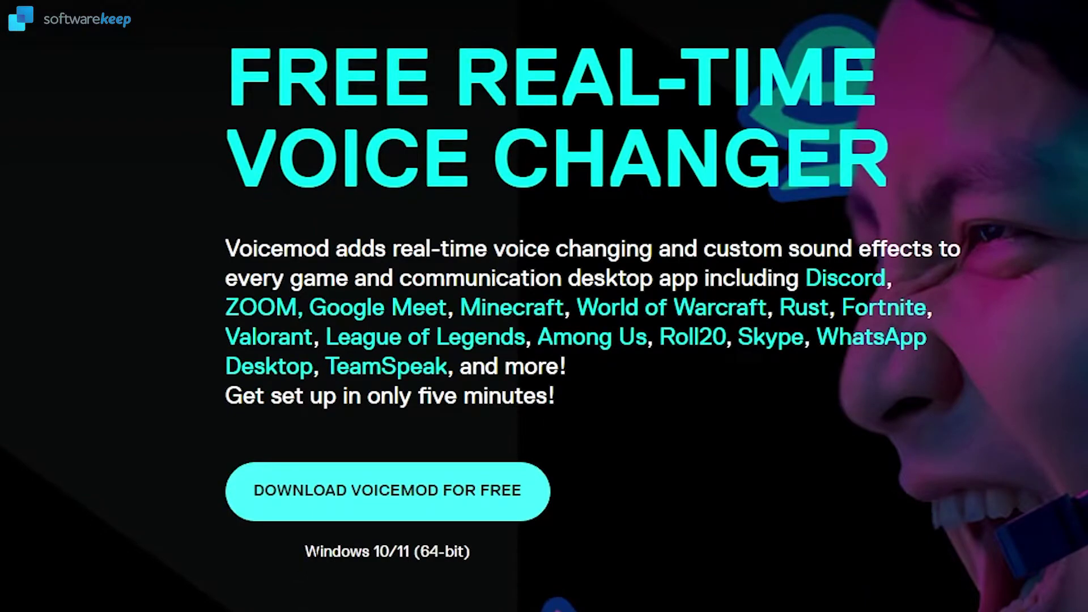
mouse_move(305, 550)
left_mouse_down()
mouse_move(413, 552)
mouse_move(380, 551)
left_mouse_up()
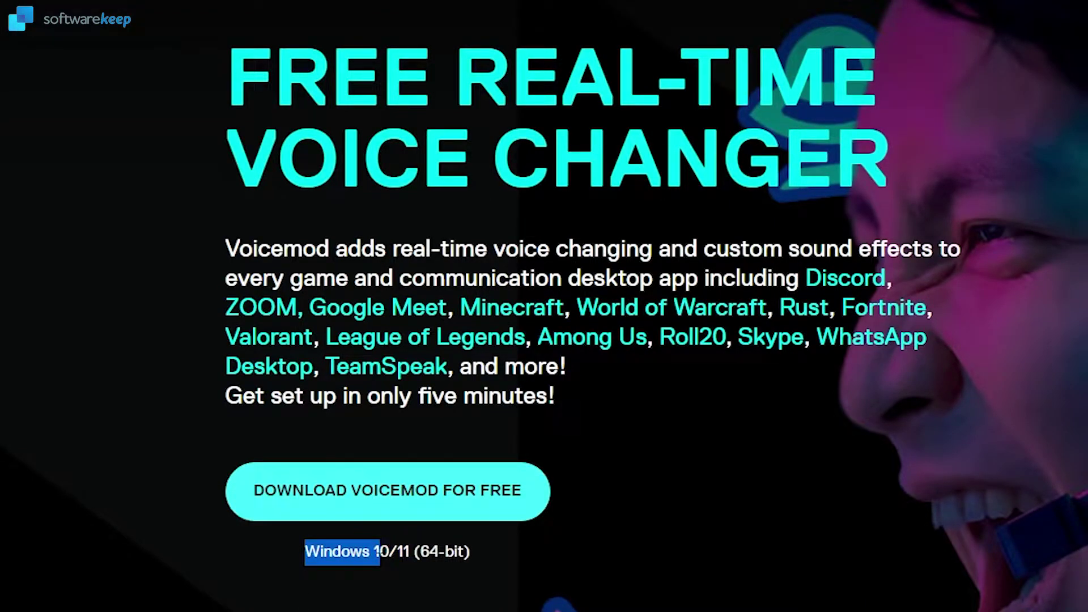
left_click(351, 602)
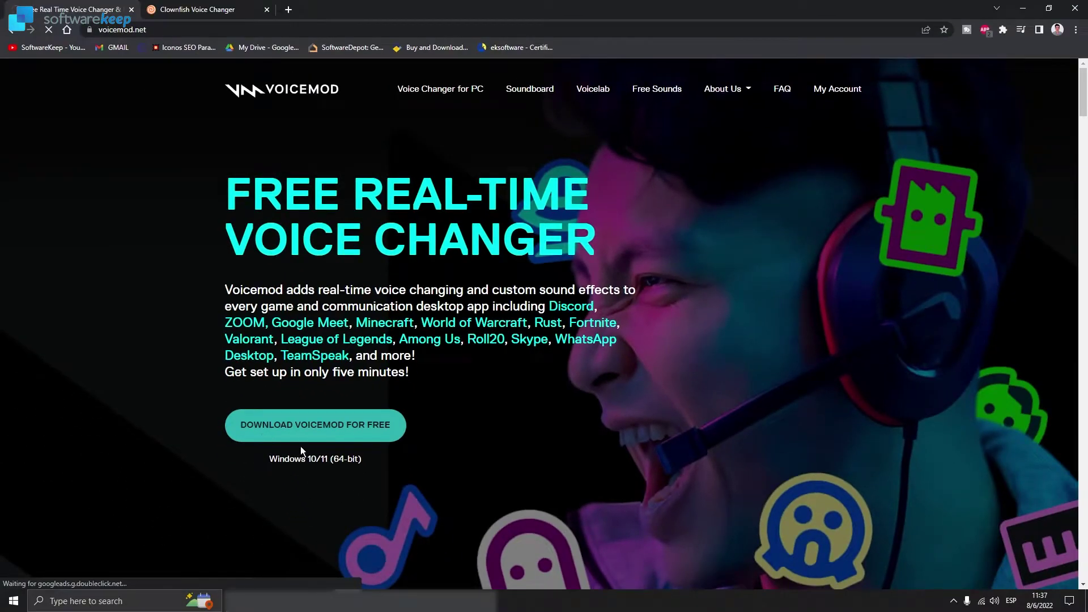
Step: Download the free VoicemodSetup_2.32.0.1.exe installer into the Downloads folder
left_click(301, 445)
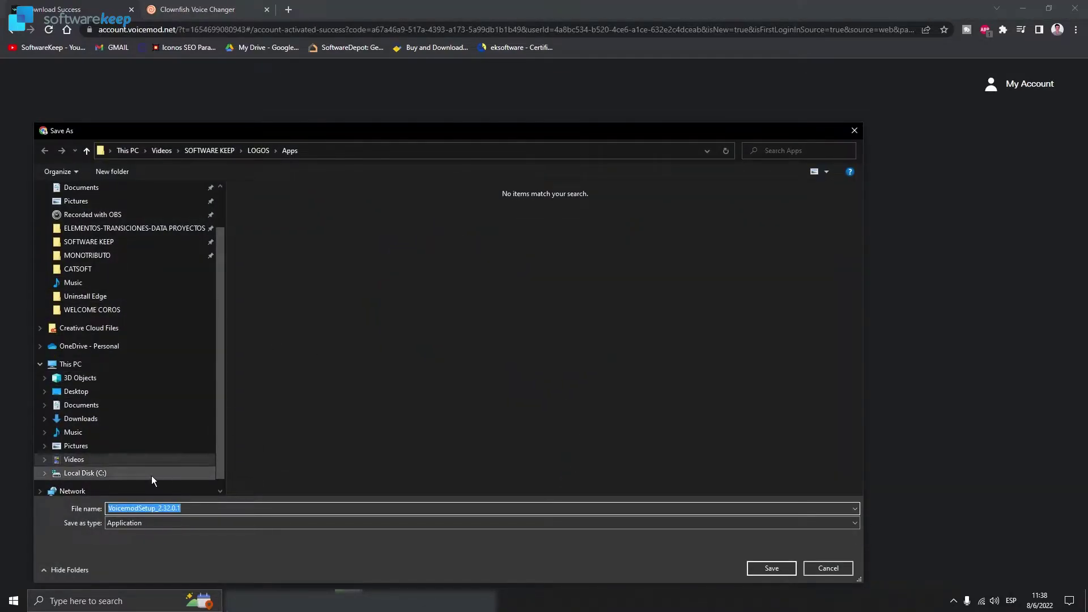
left_click(103, 421)
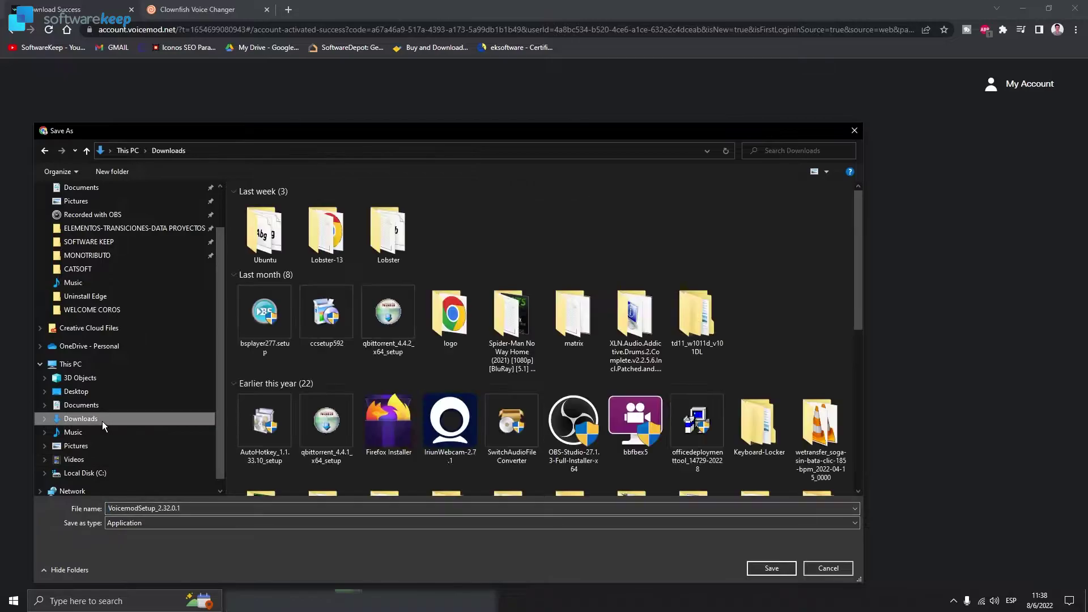
left_click(765, 568)
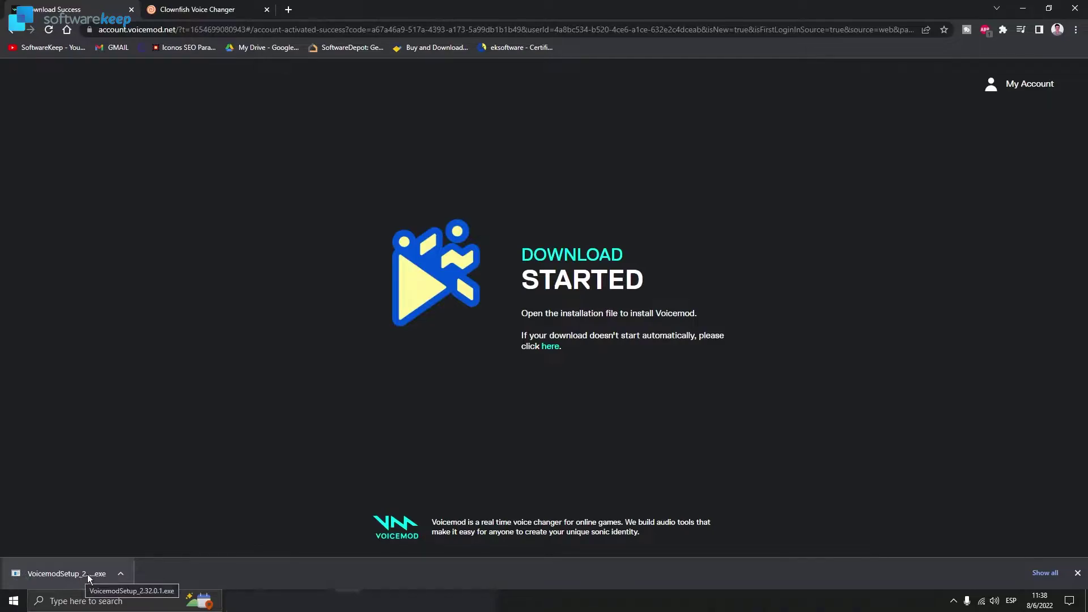
Step: Run VoicemodSetup_2.32.0.1 and start the setup in English
left_click(75, 576)
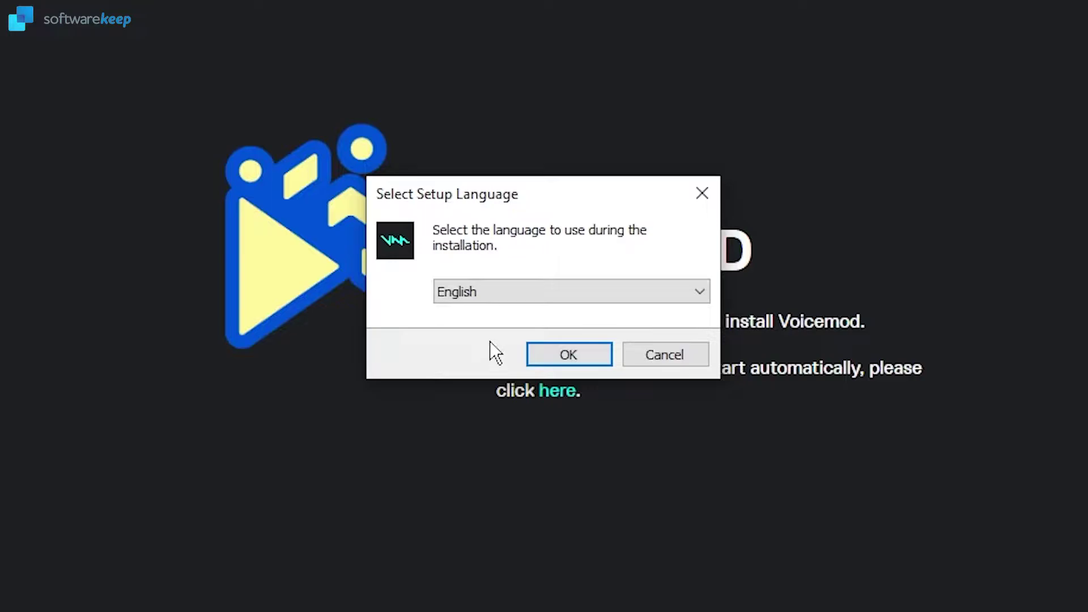
left_click(535, 290)
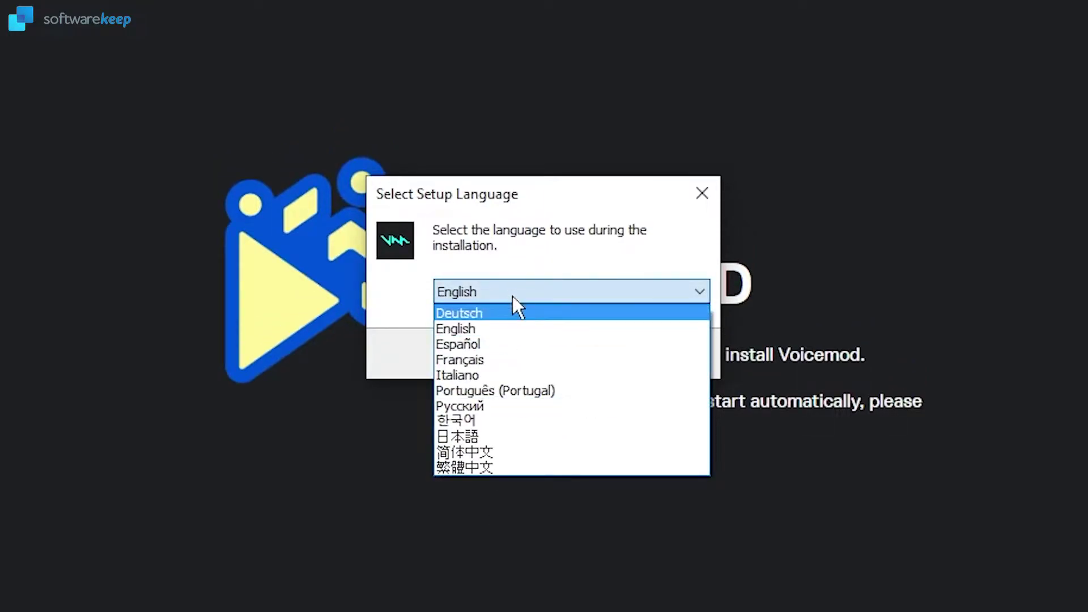
left_click(512, 296)
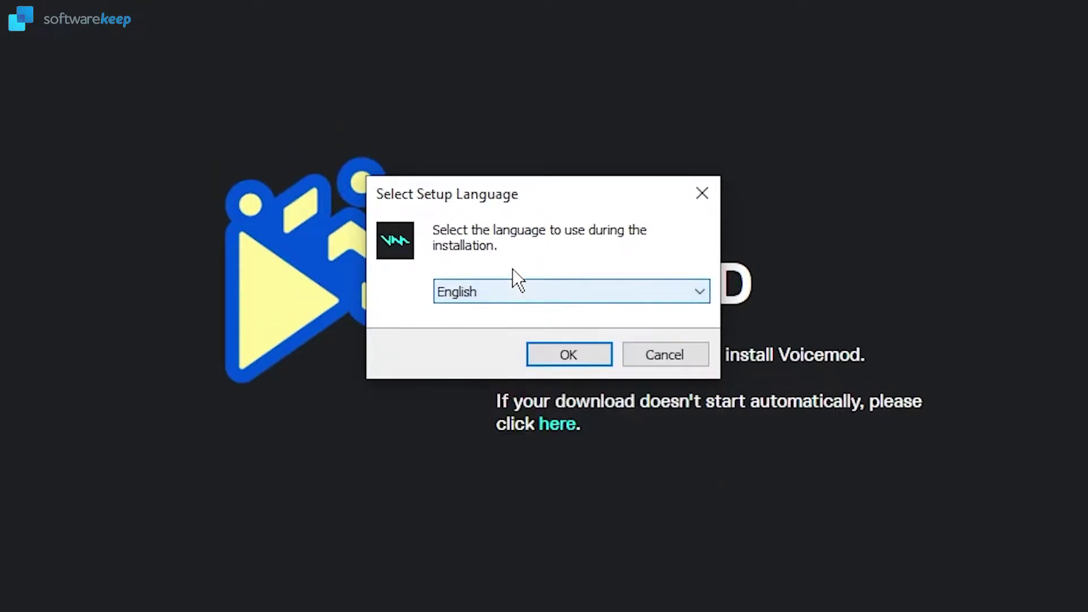
left_click(568, 357)
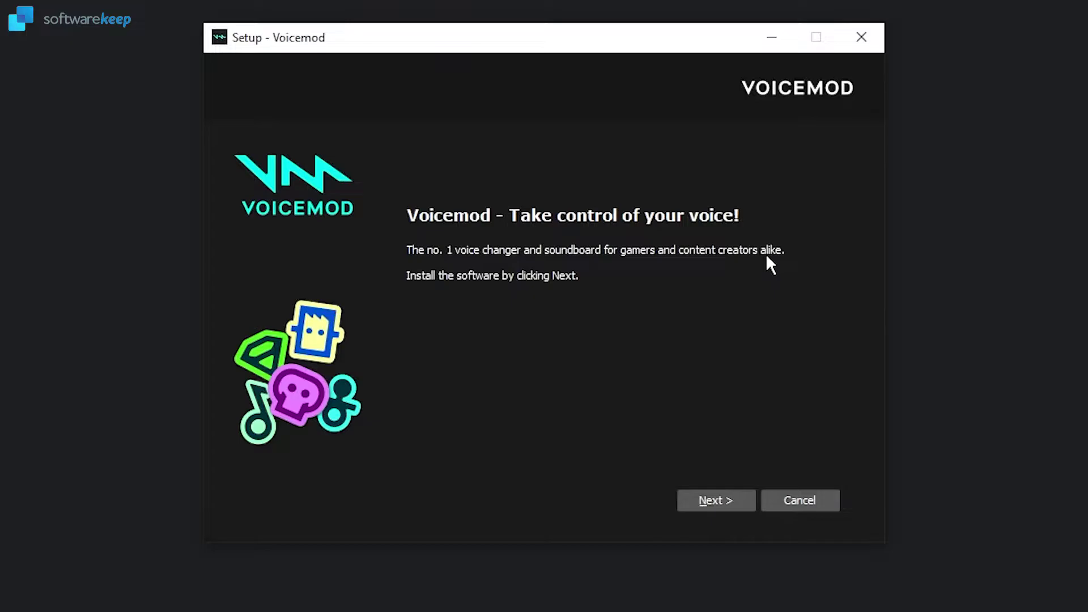
Step: Accept the licence and install Voicemod to C:\Program Files\Voicemod Desktop with only a Quick Launch shortcut
left_click(725, 491)
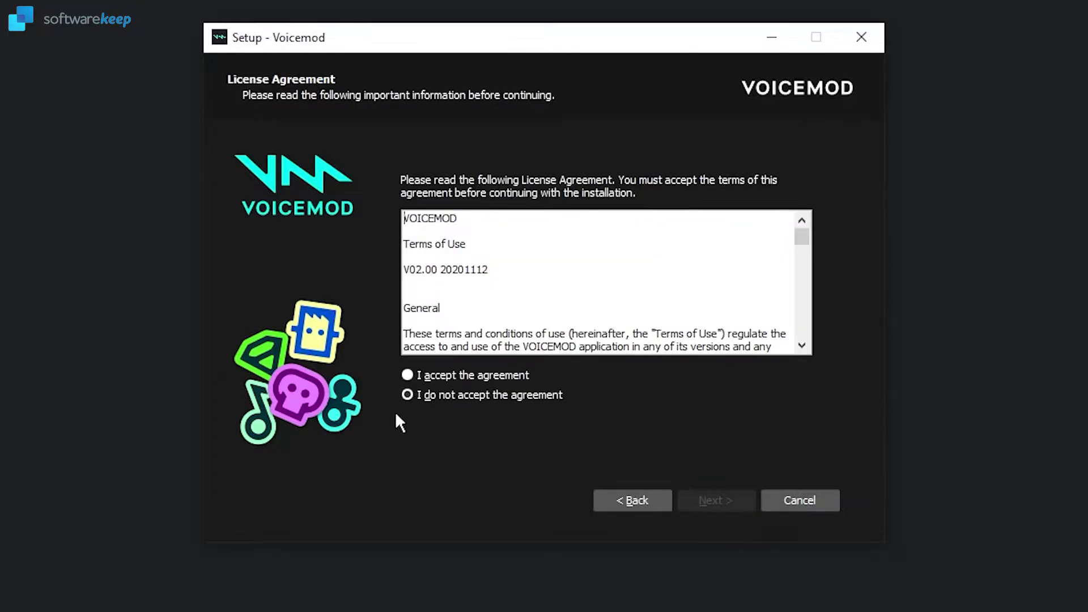
left_click(407, 375)
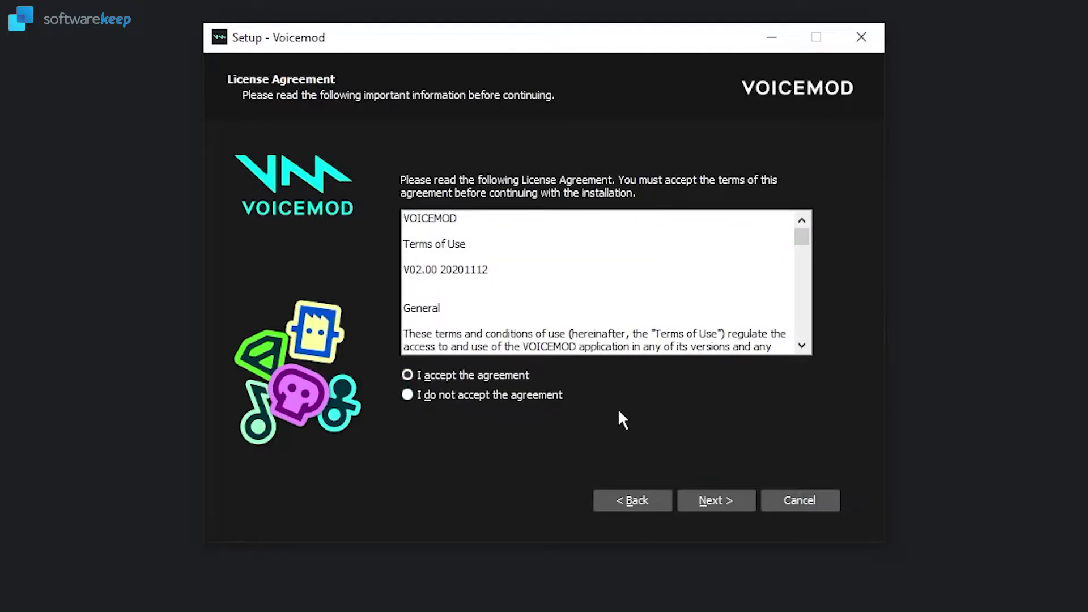
left_click(705, 501)
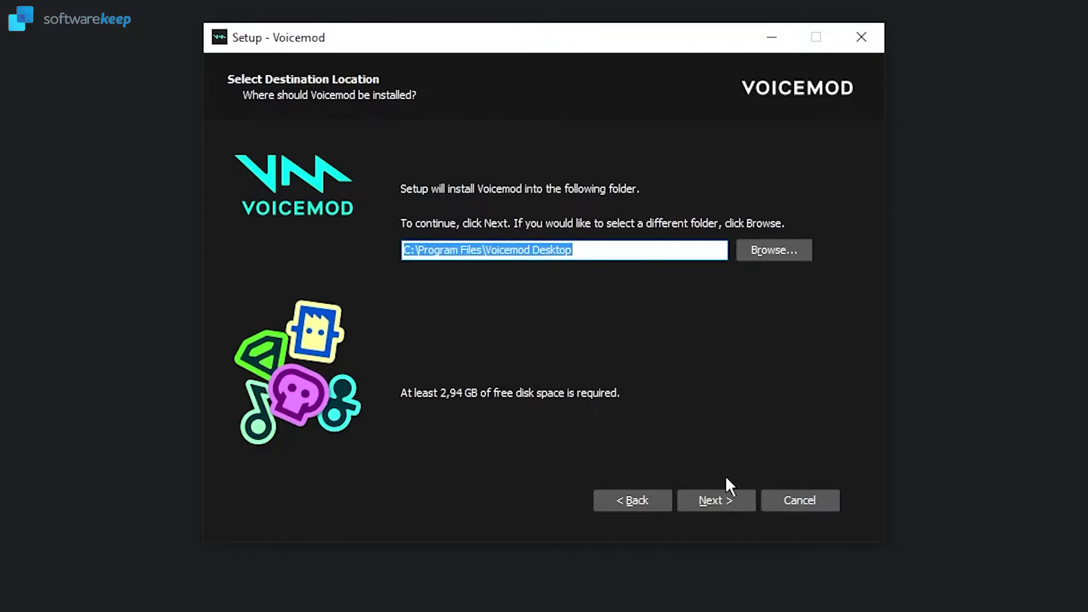
left_click(726, 504)
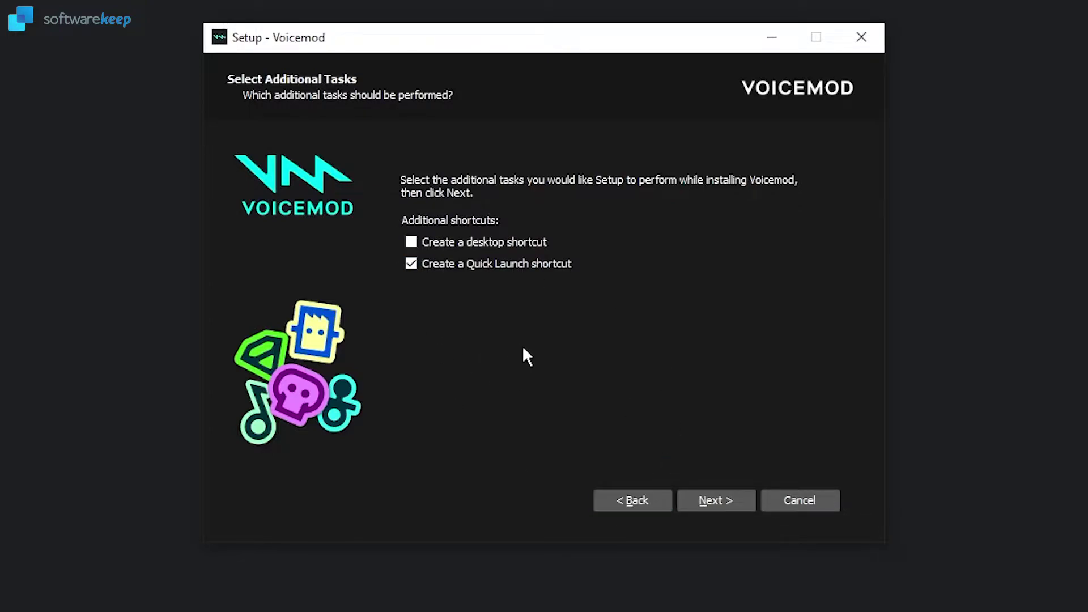
left_click(727, 508)
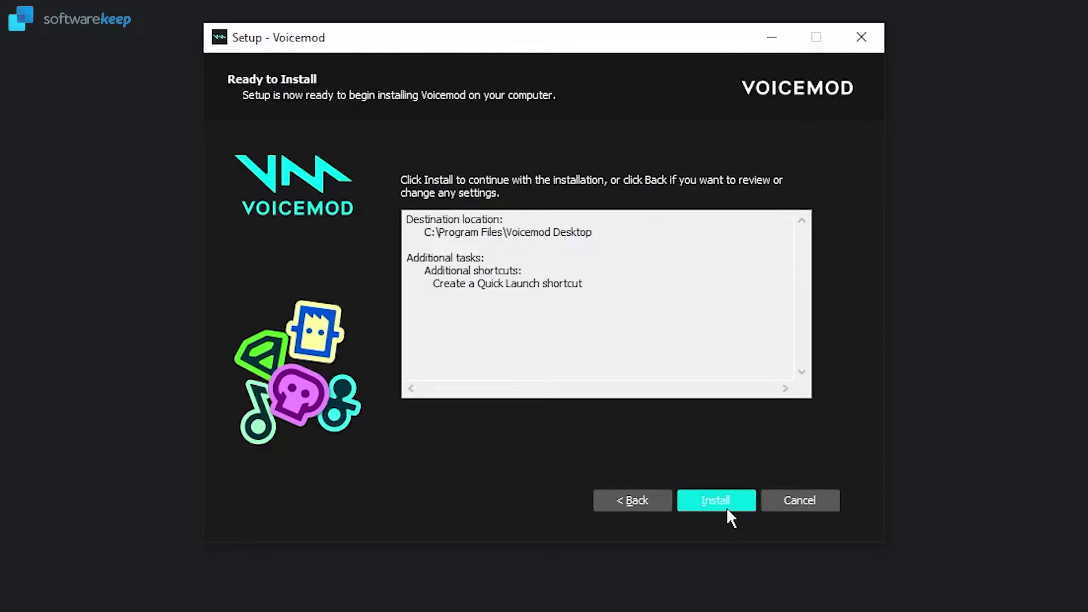
left_click(726, 508)
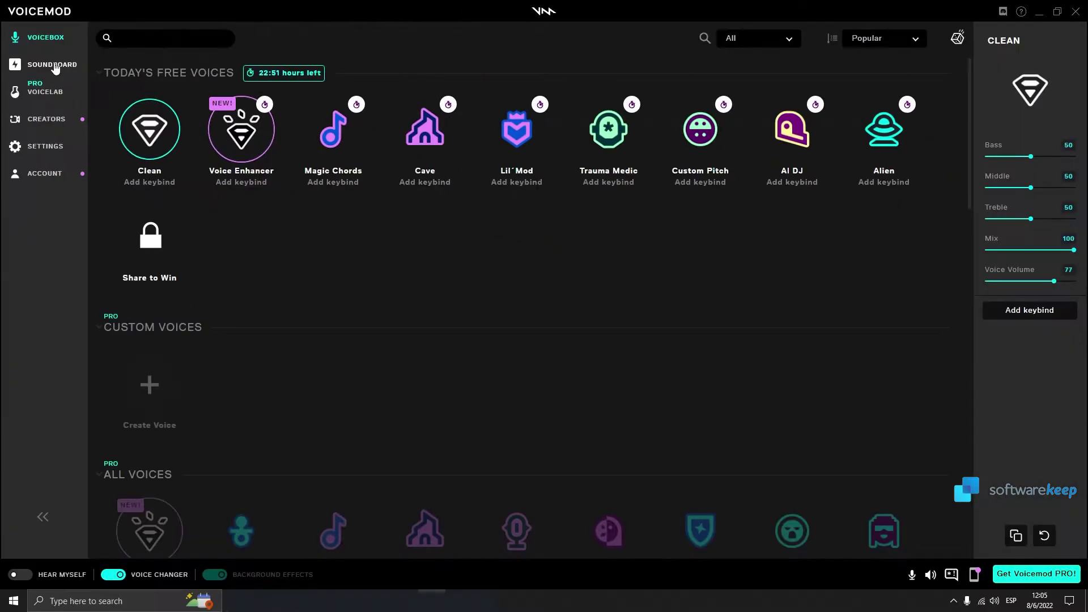
Step: Play the Nuke Alert, Gong and Selfie sounds from the soundboard
left_click(55, 68)
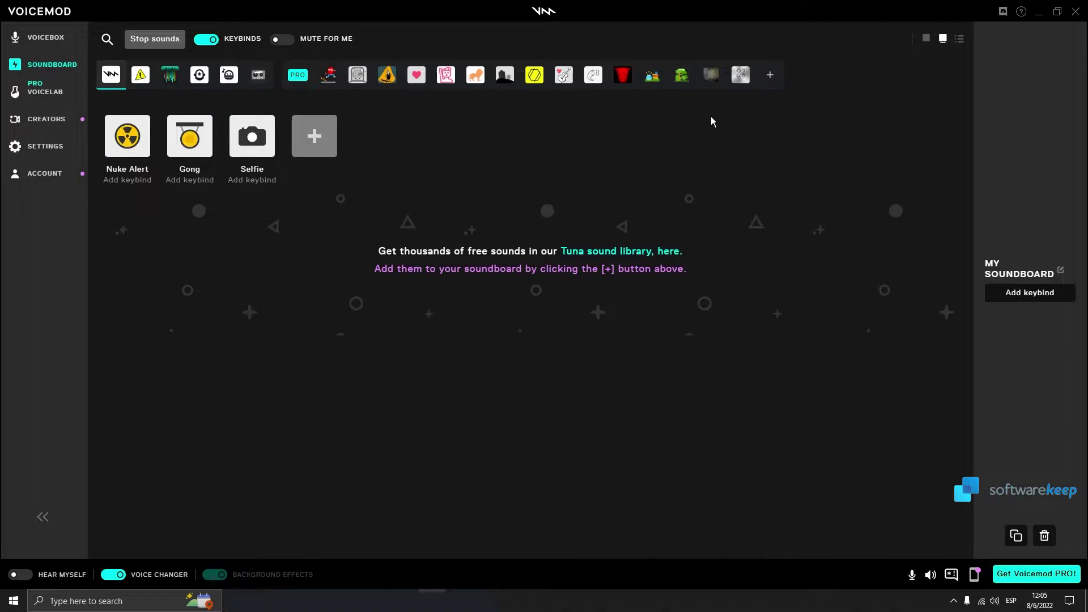
left_click(132, 149)
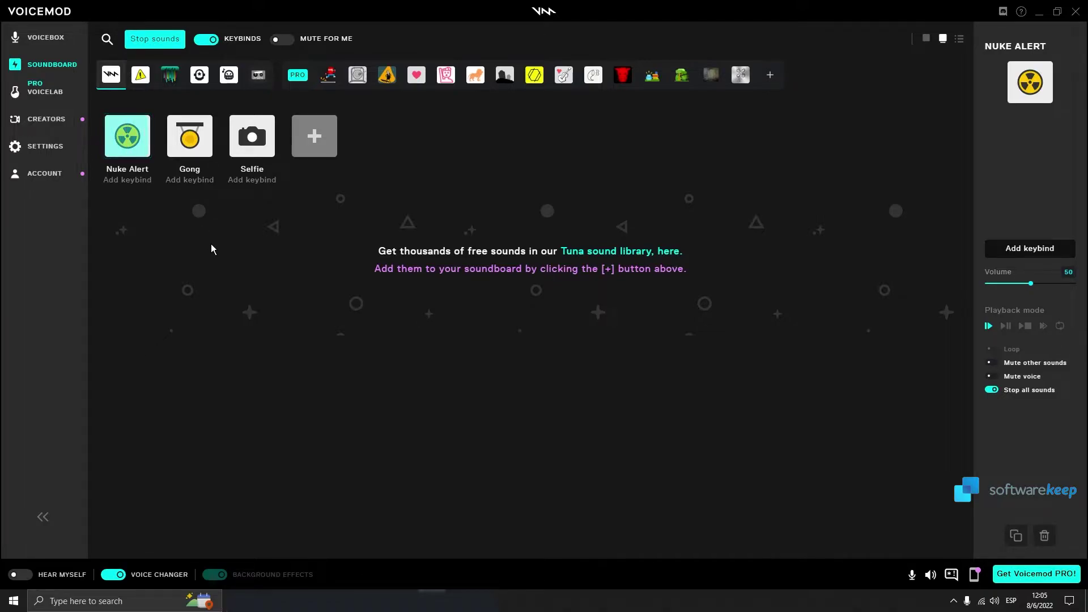
left_click(189, 130)
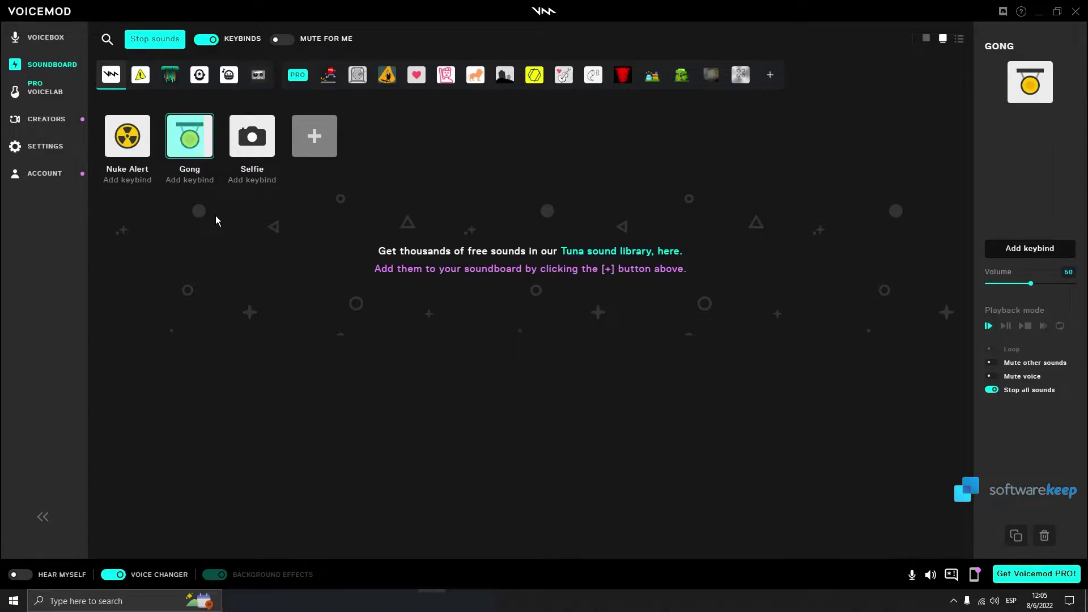
left_click(252, 145)
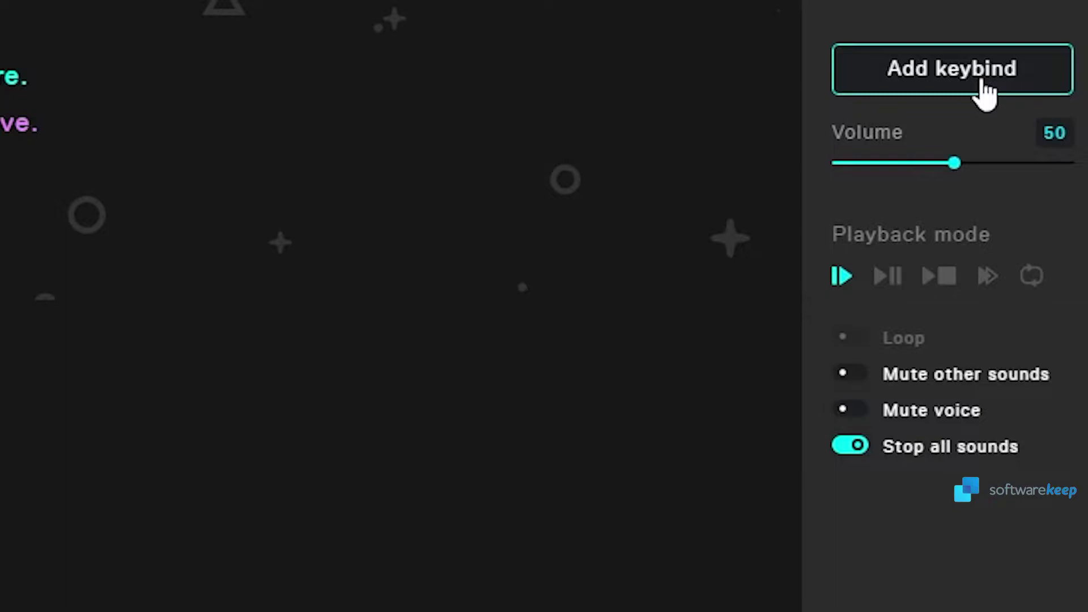
key("KP_0")
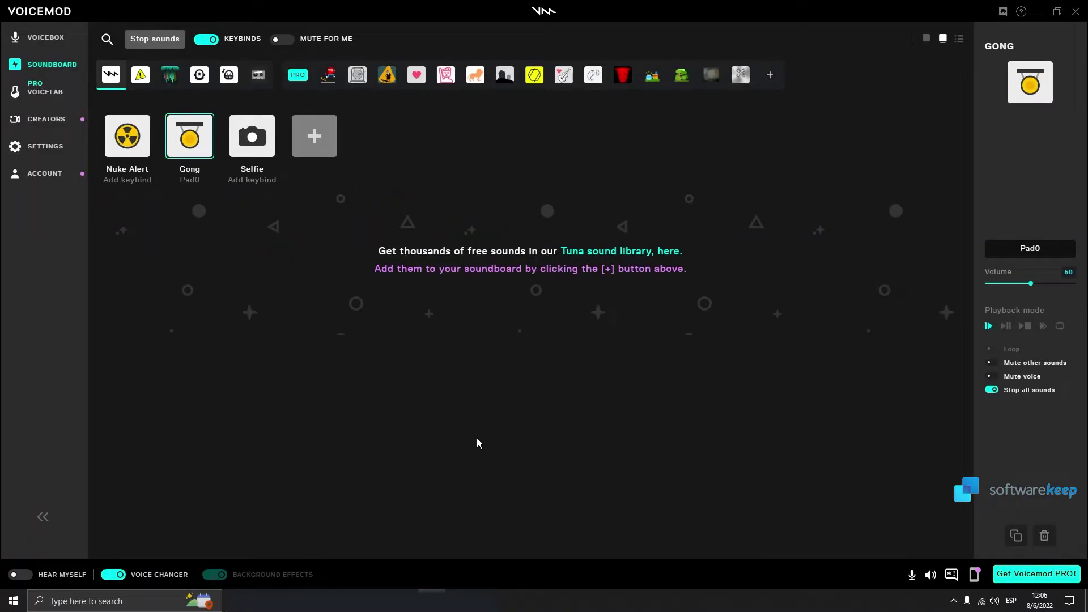
key("KP_0")
left_click(1029, 250)
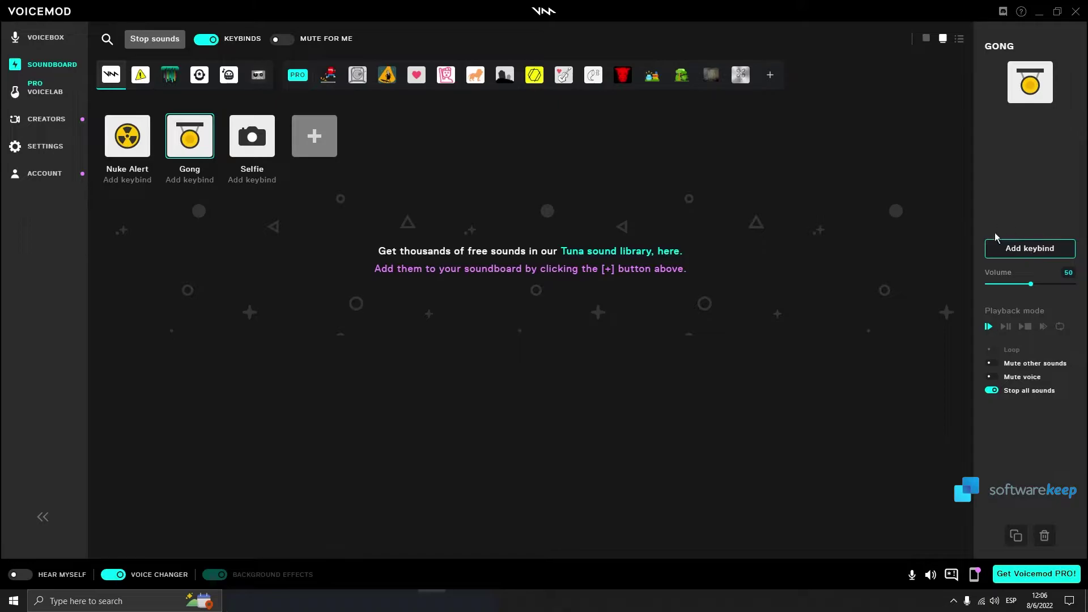
left_click(1029, 250)
key("KP_0")
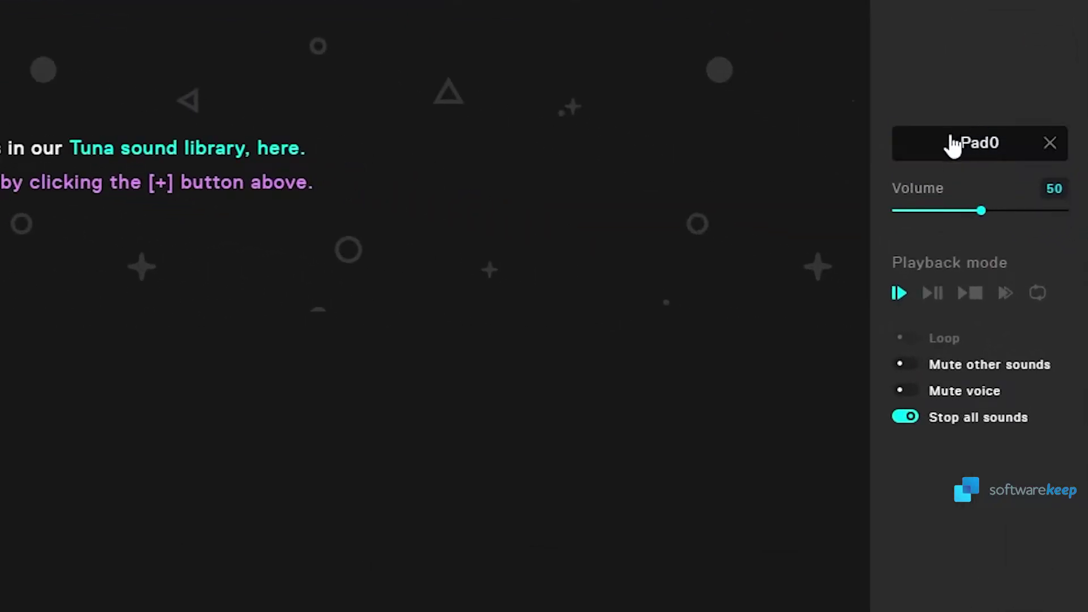
left_click(1051, 145)
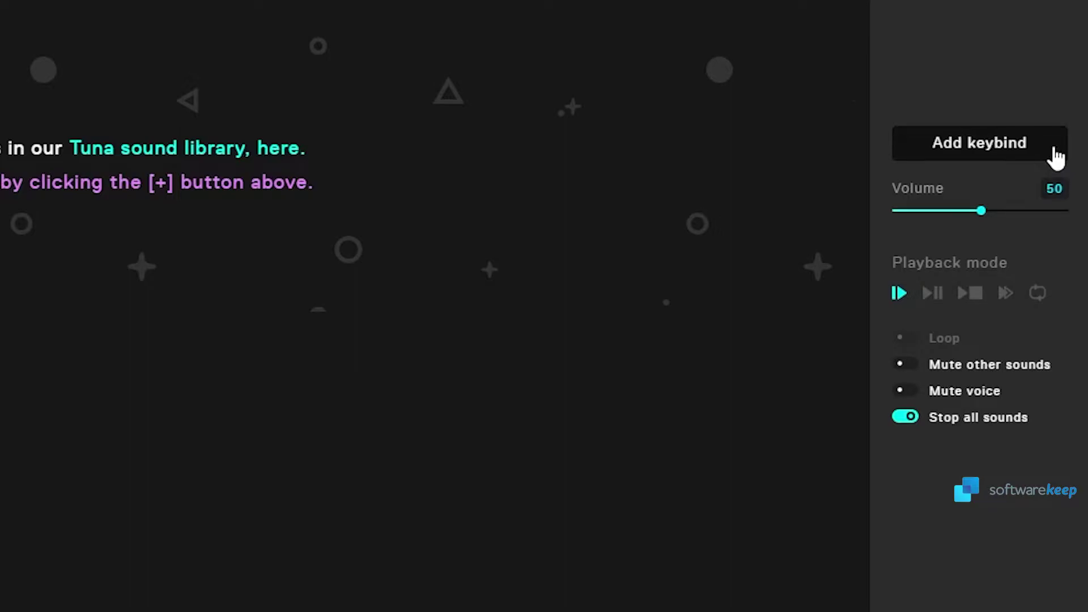
Step: Look over Pro Voicelab and the Voicemod PRO pricing, then go to the Creators page
left_click(79, 99)
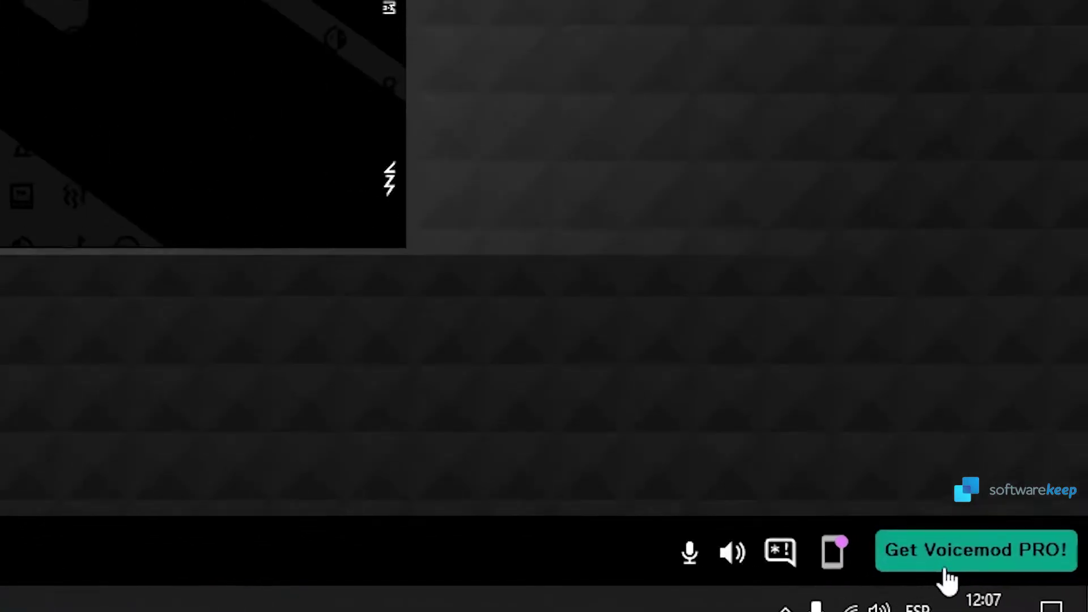
left_click(946, 569)
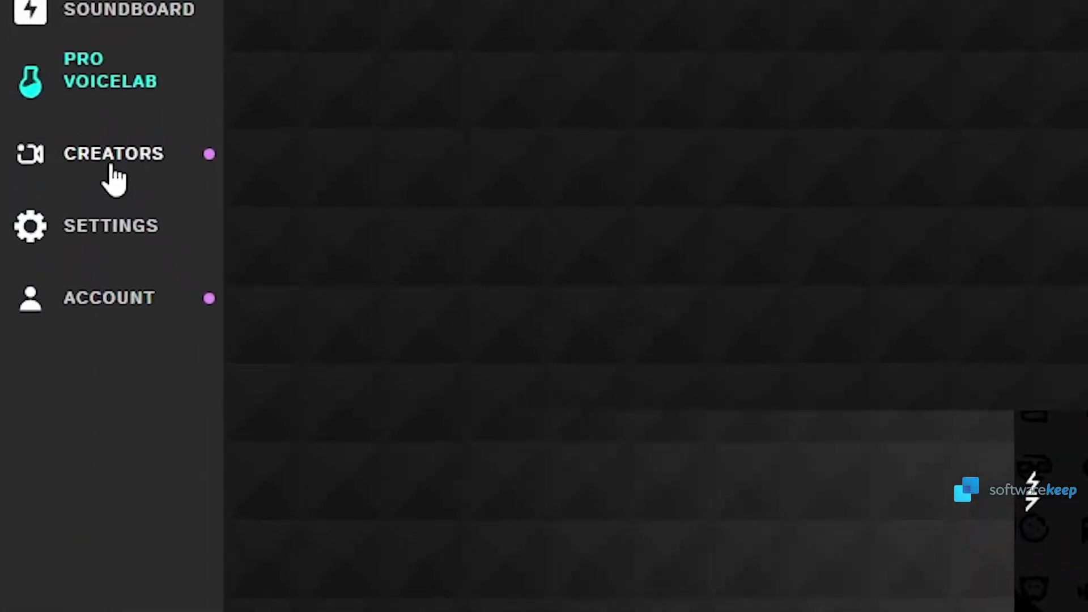
left_click(135, 182)
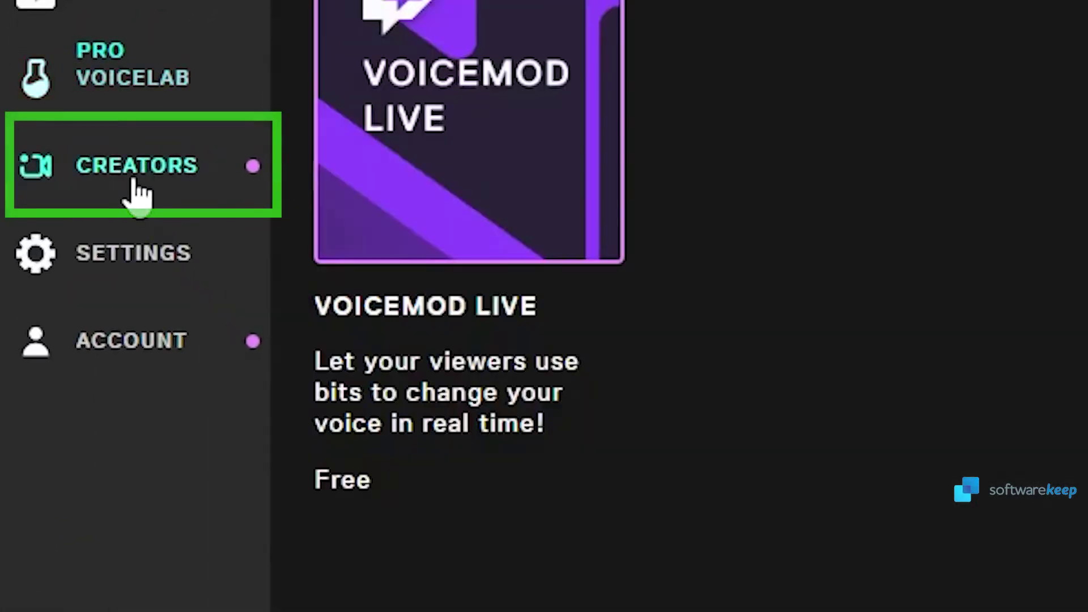
left_click(131, 340)
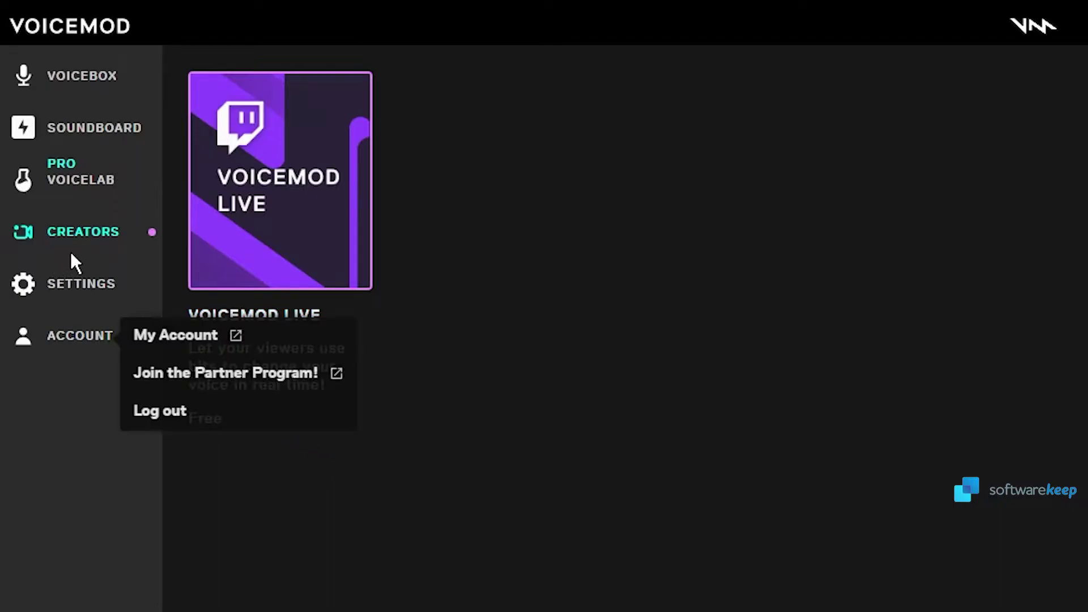
Step: Show the Audio settings with Focusrite Analogue 1 + 2 input and Altavoces output
left_click(79, 295)
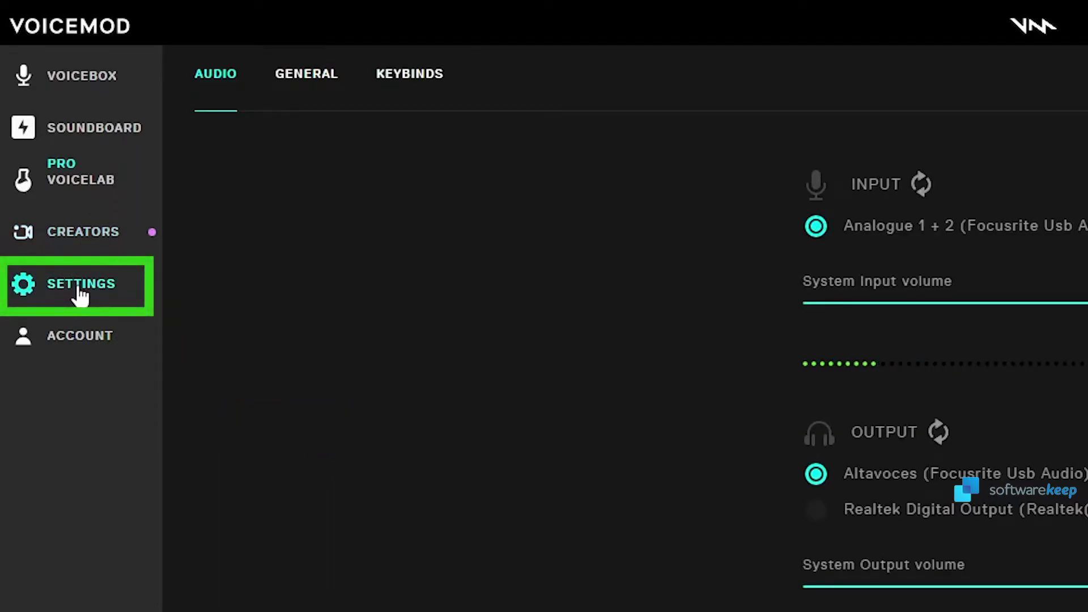
left_click(79, 335)
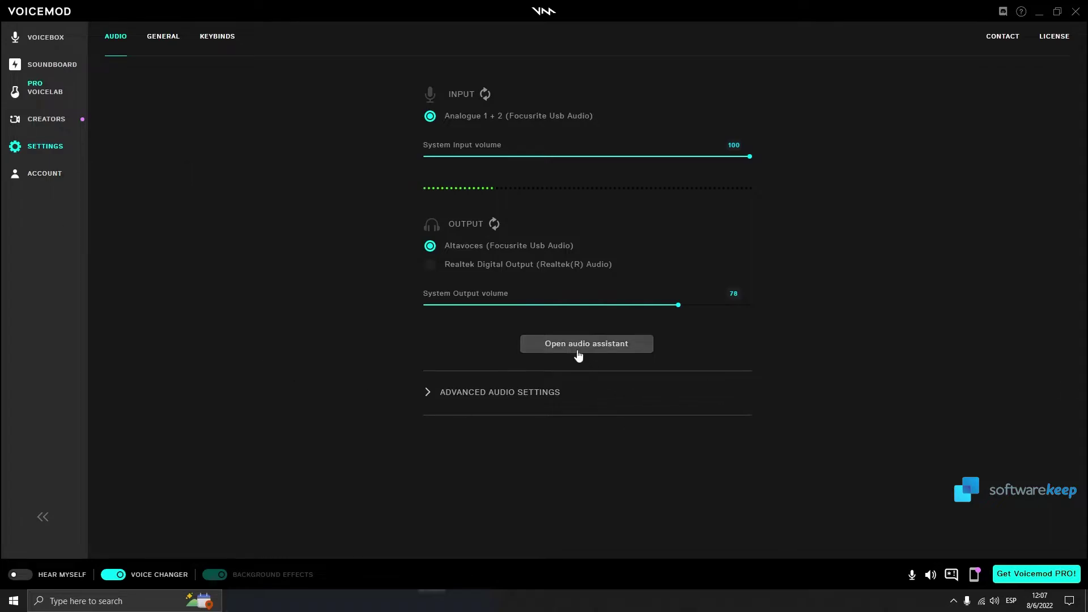
Step: Run the audio assistant, confirming the Focusrite microphone and speaker, and finish it
left_click(629, 349)
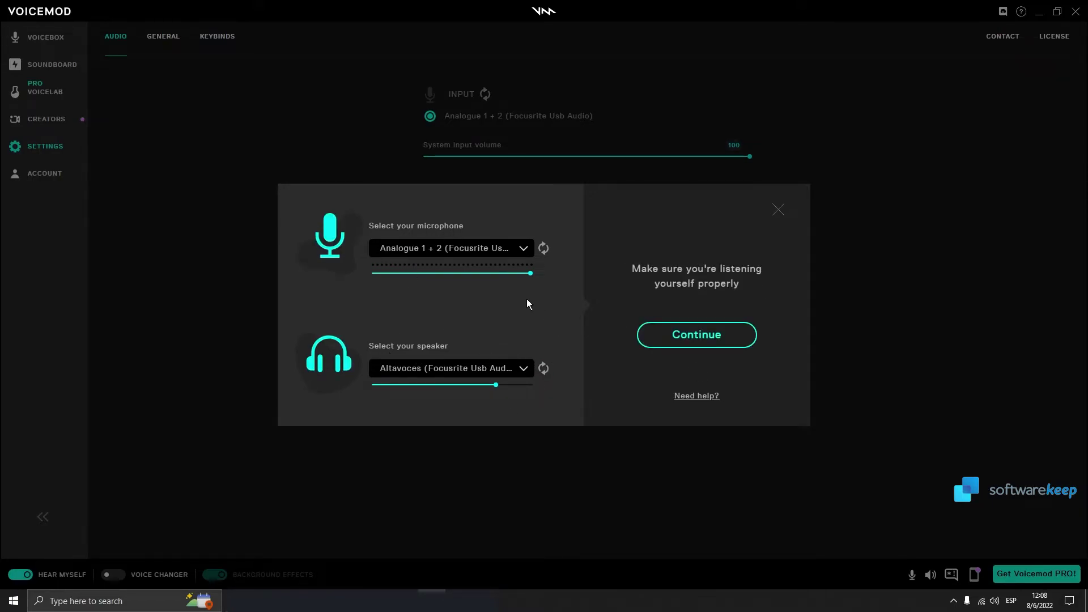
left_click(696, 343)
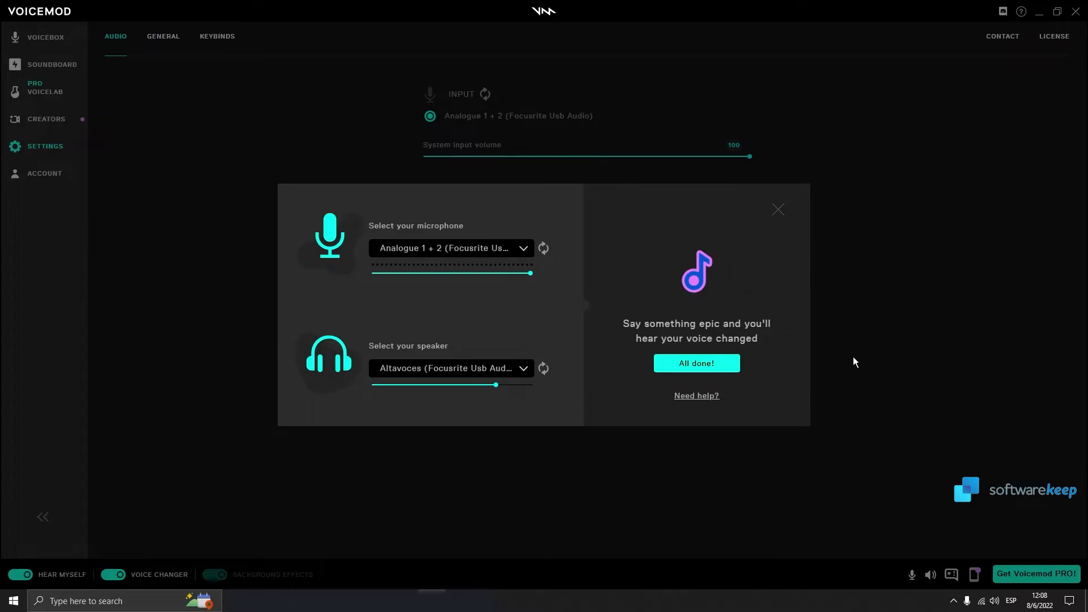
left_click(723, 369)
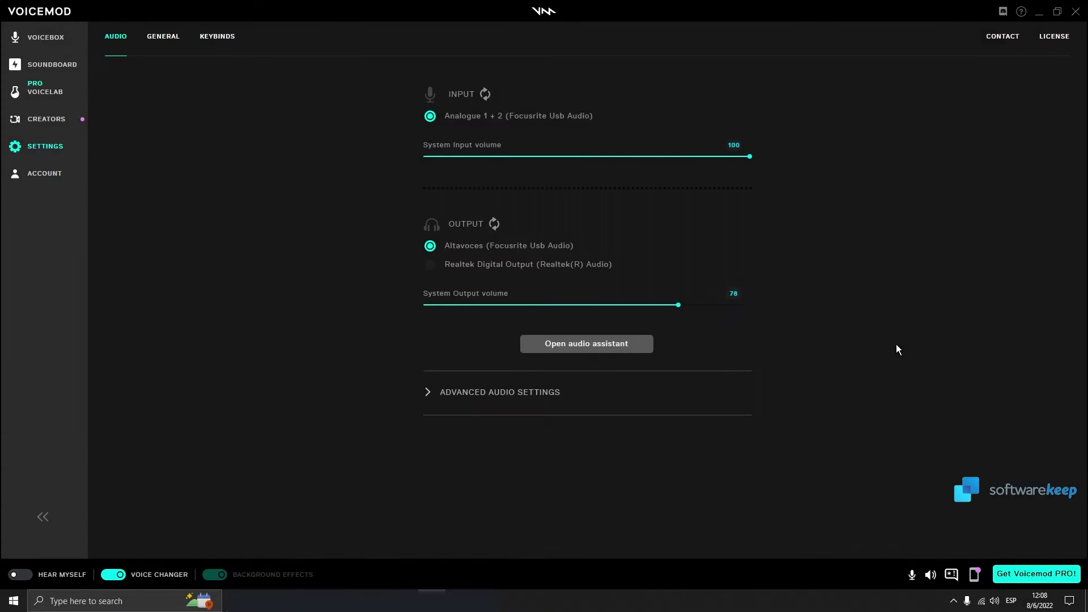
left_click(427, 399)
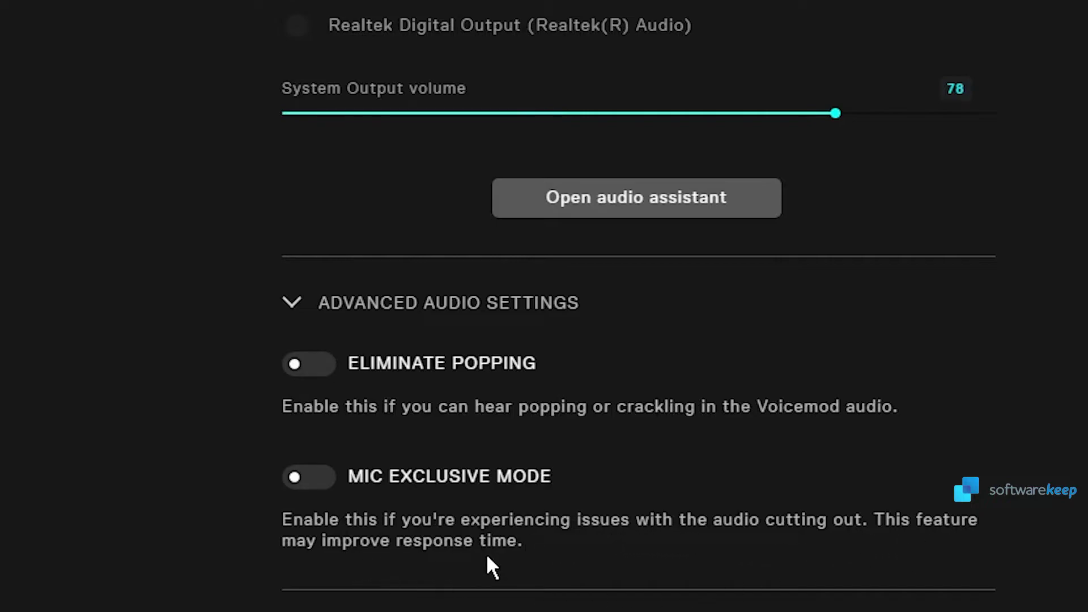
left_click(427, 392)
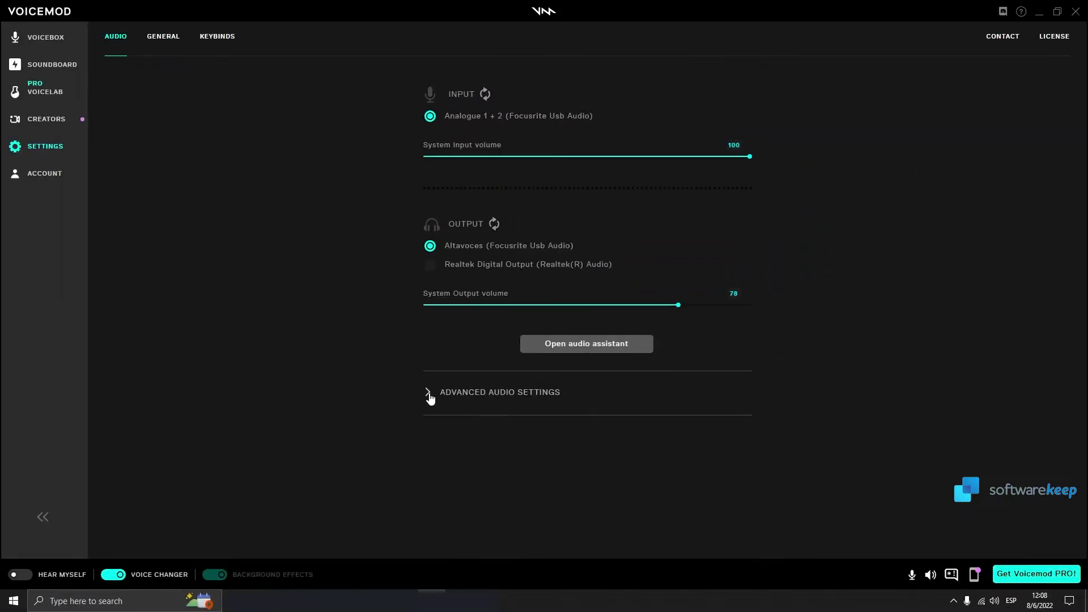
left_click(39, 177)
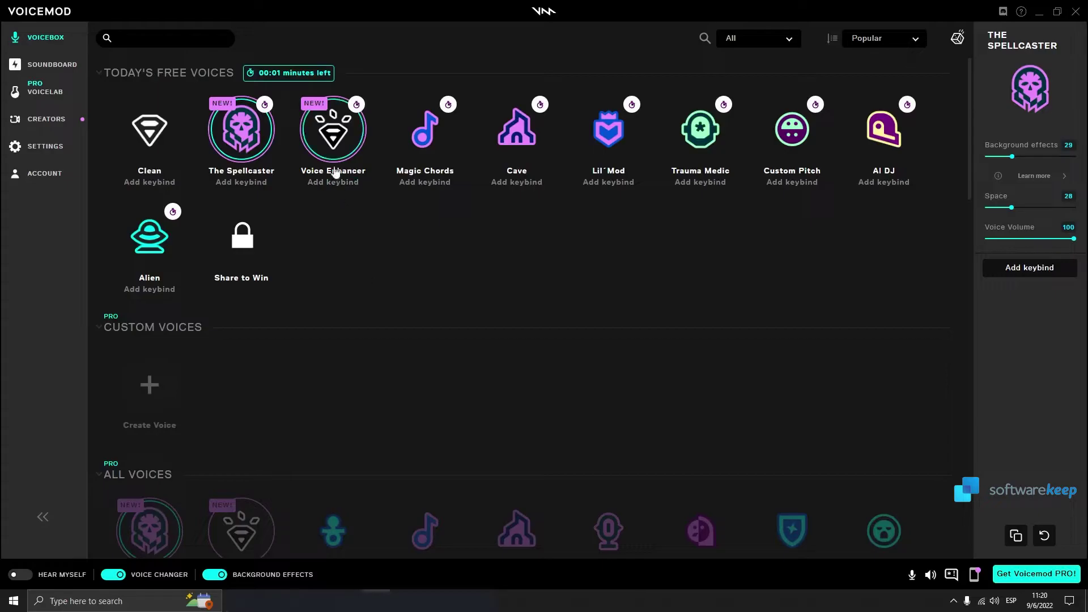
Step: Try the Magic Chords, Cave and Alien voices, ending with Alien active
left_click(430, 141)
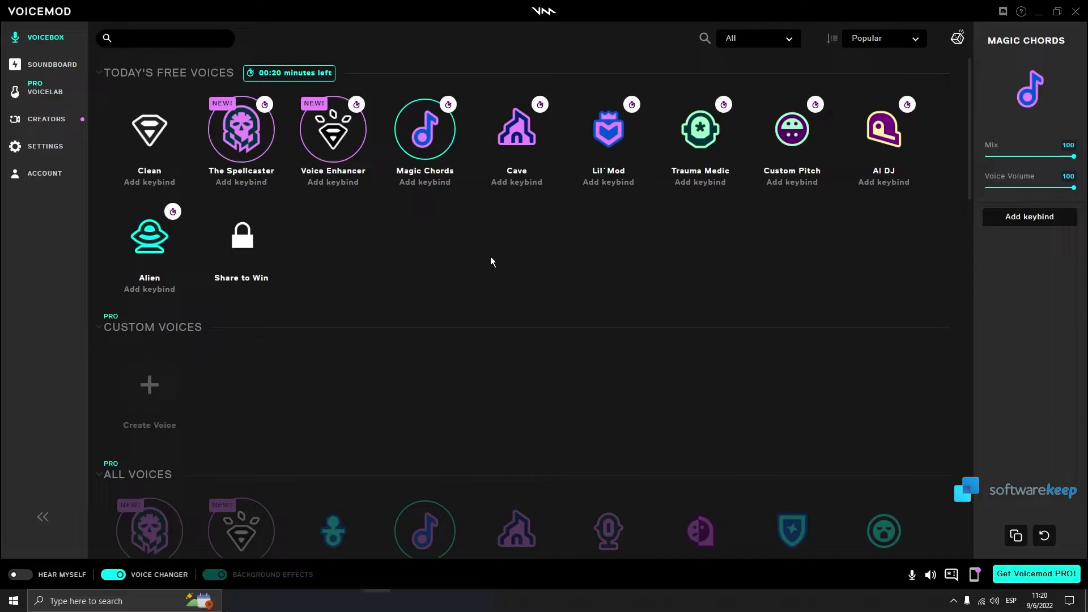
left_click(516, 130)
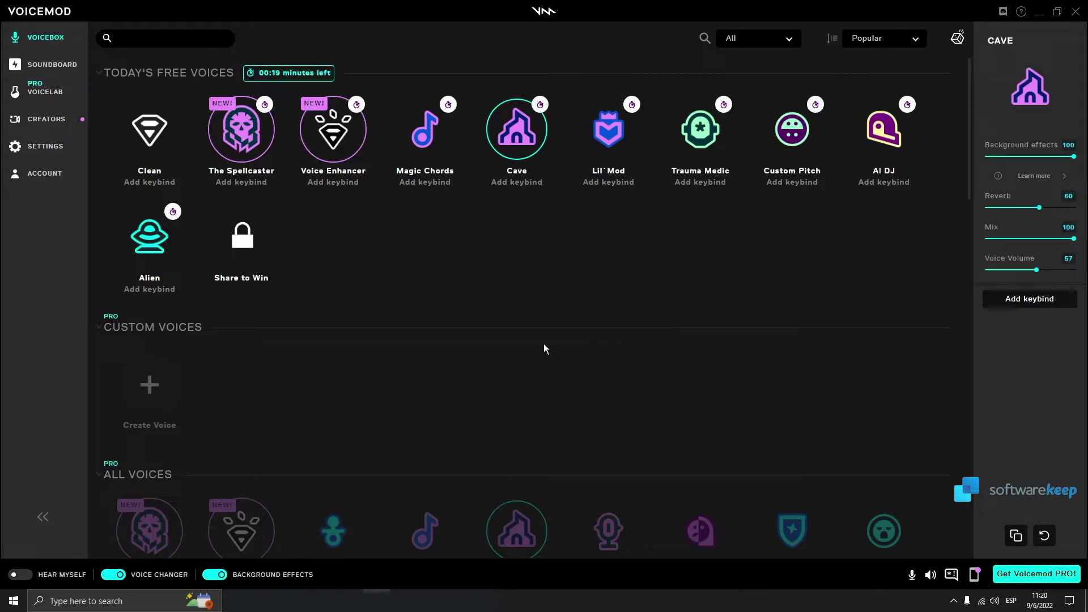
left_click(153, 256)
scroll(508, 251, "down", 2)
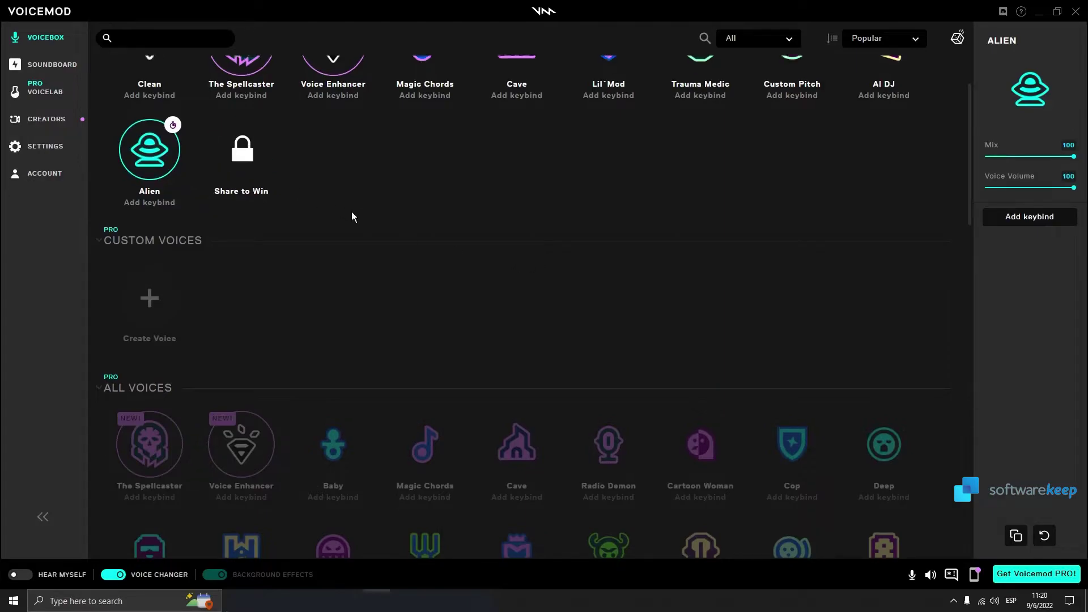
scroll(816, 416, "up", 2)
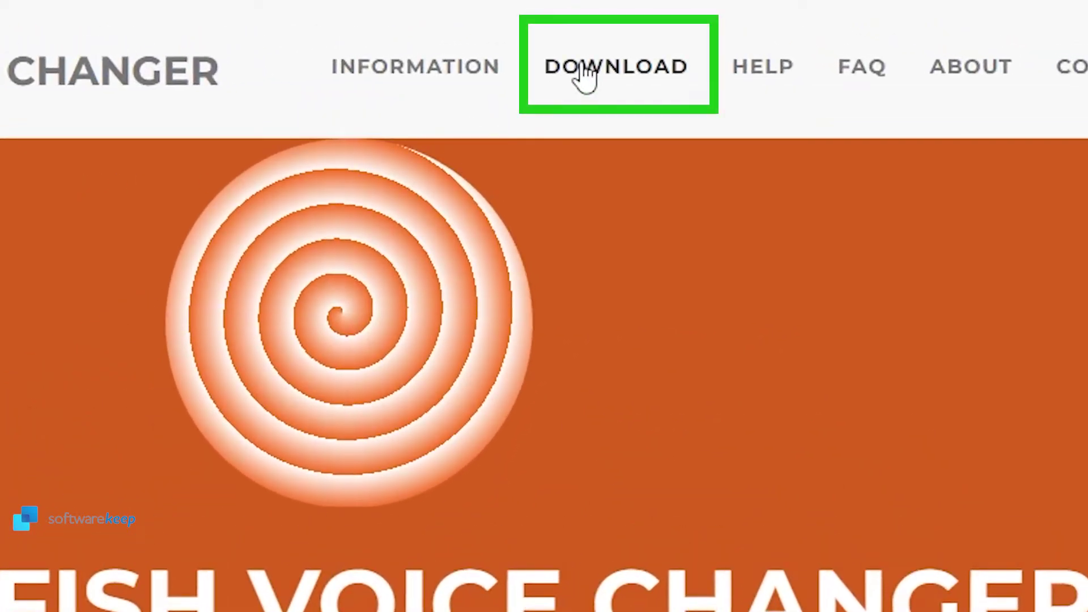
Step: Download the 64bit (64bit VST) VoiceChanger64f(1.68).exe and advance its setup to Choose Components
left_click(583, 74)
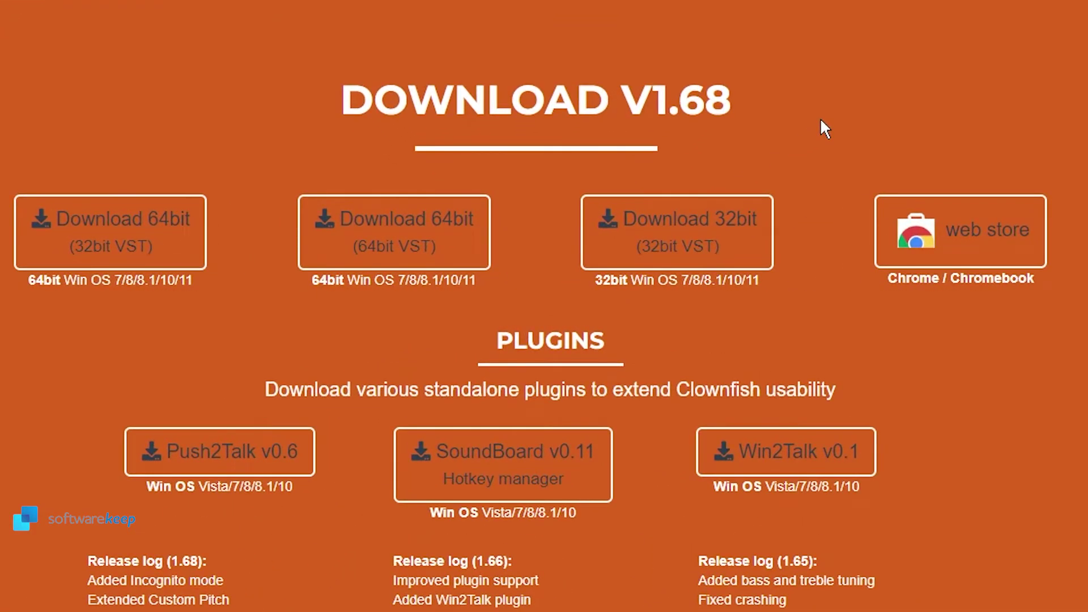
left_click(404, 258)
left_click(793, 560)
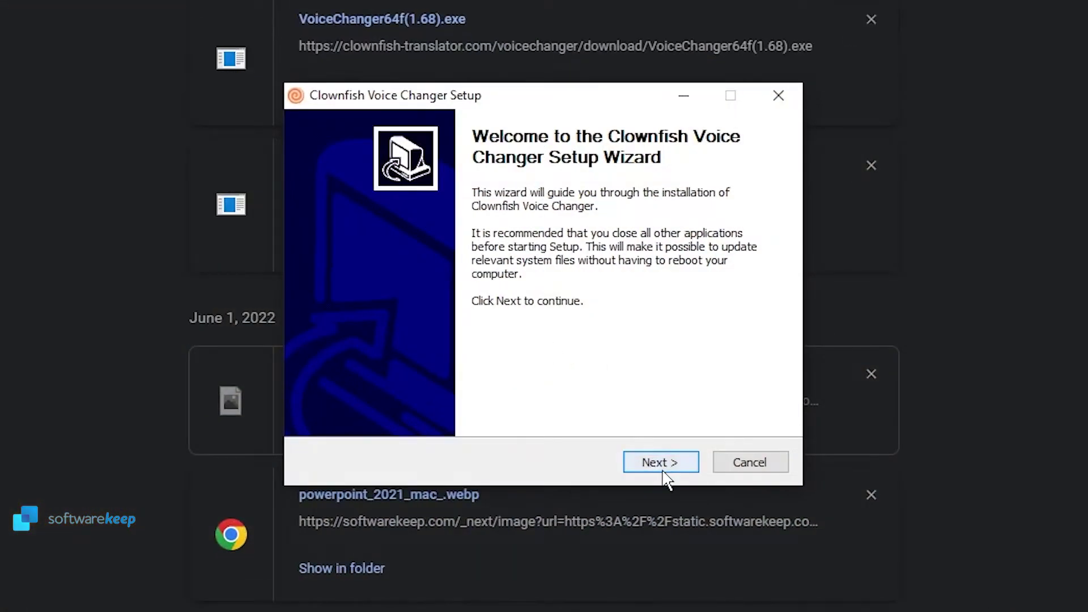
left_click(669, 458)
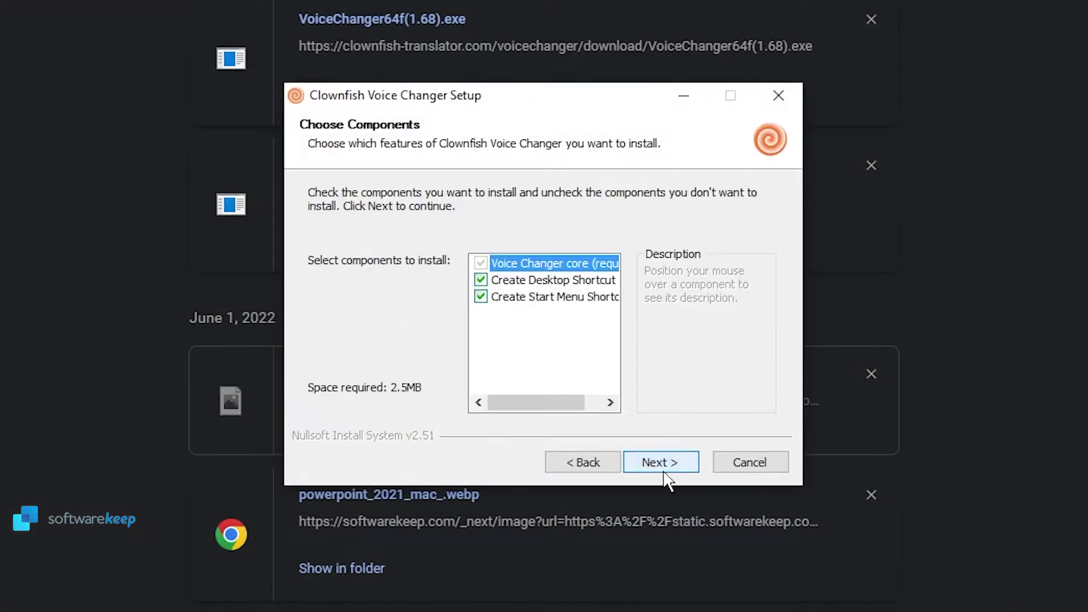
Step: Install Clownfish Voice Changer without a desktop shortcut, then close the finished wizard
left_click(481, 282)
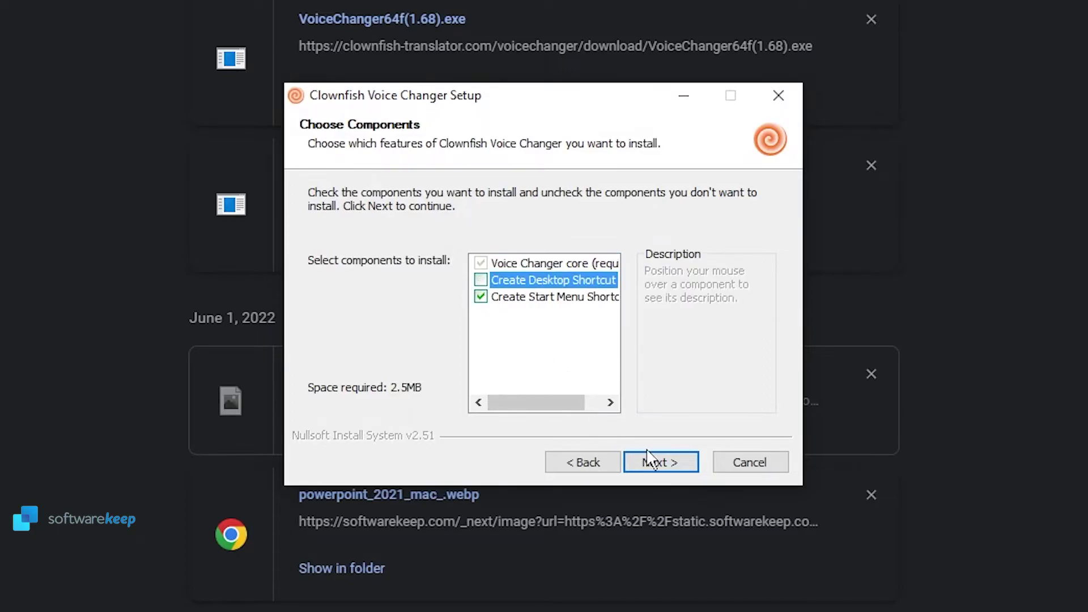
left_click(660, 462)
left_click(687, 460)
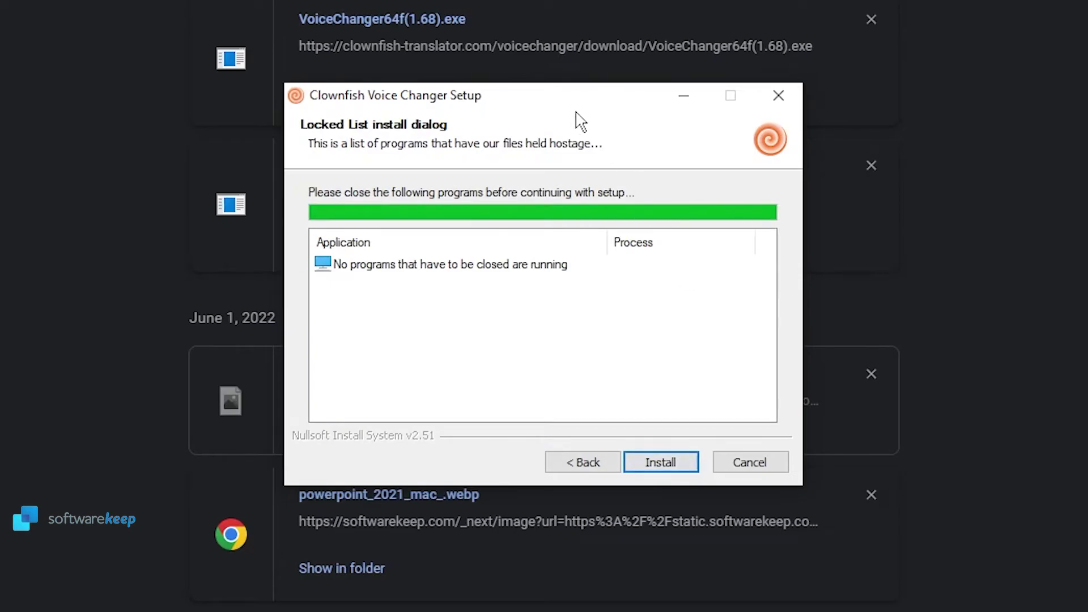
left_click(671, 474)
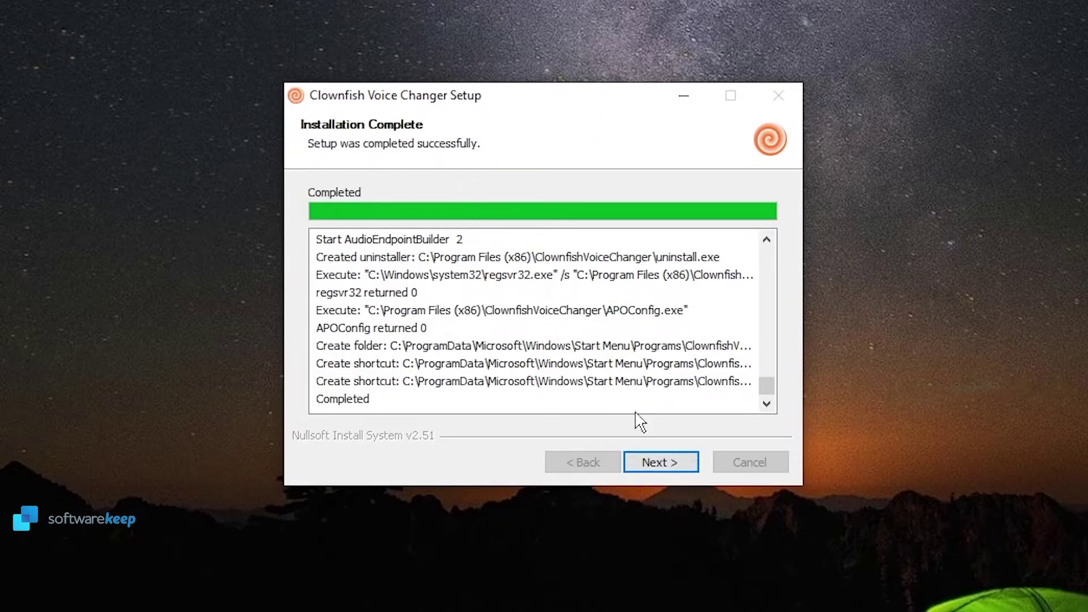
left_click(673, 468)
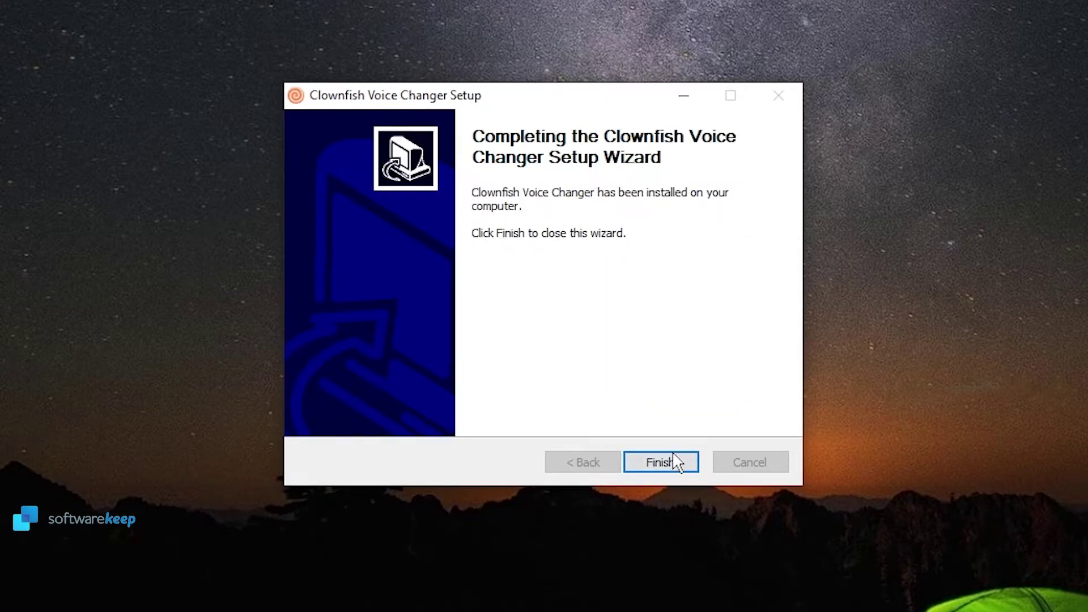
left_click(675, 466)
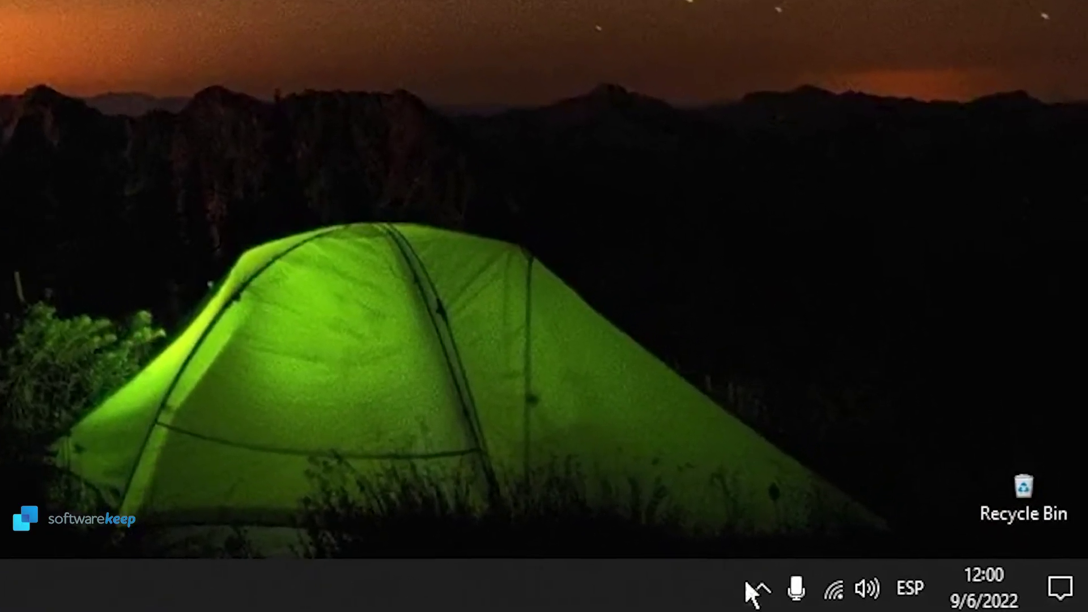
Step: Launch ClownfishVoiceChanger from Start's Recently added and confirm its icon among the hidden tray icons
left_click(861, 594)
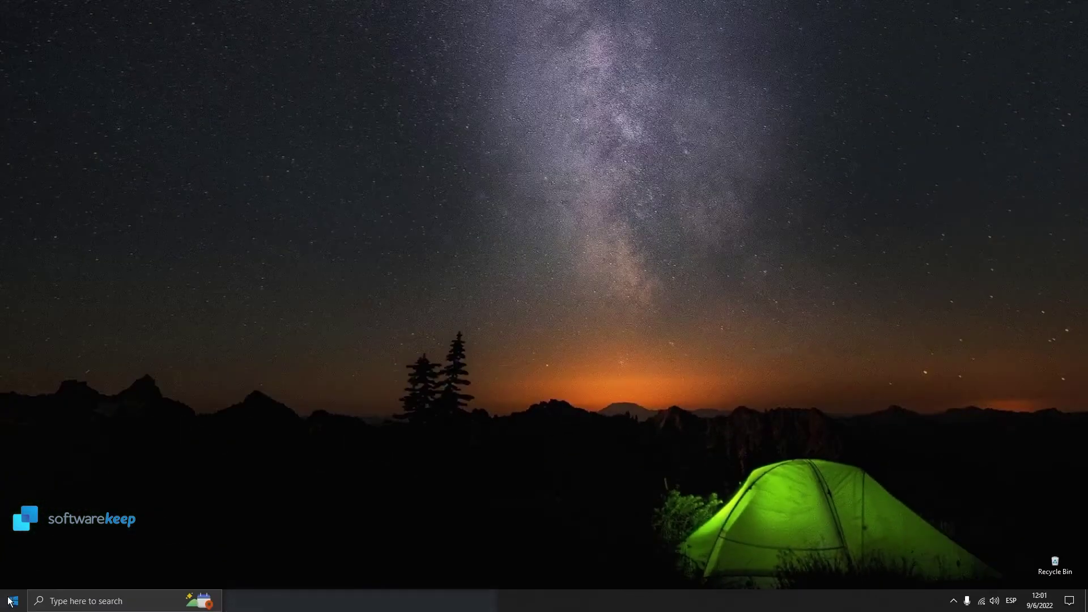
left_click(11, 600)
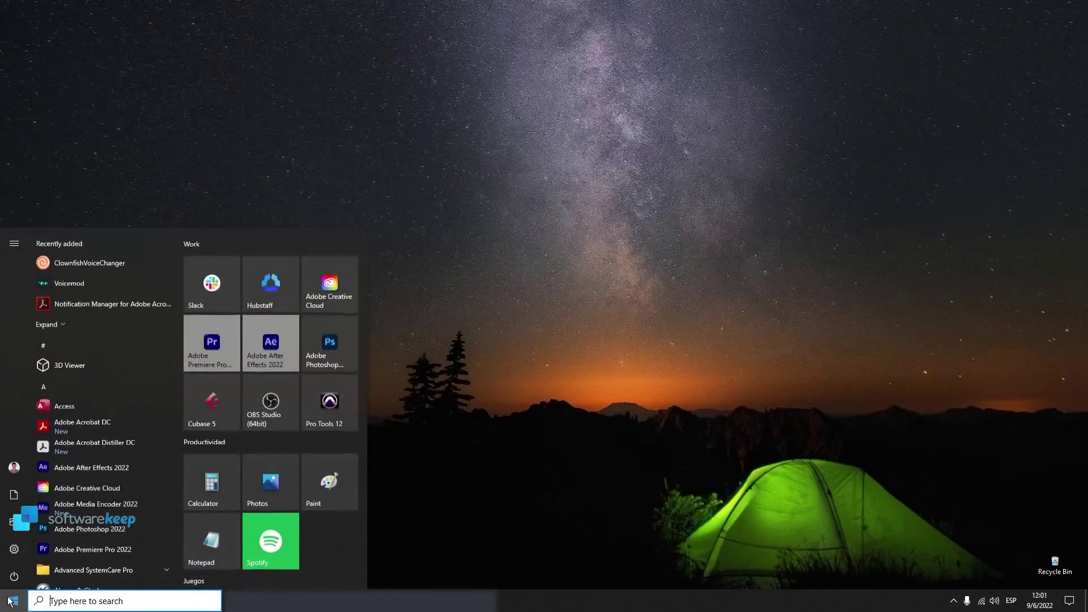
left_click(90, 264)
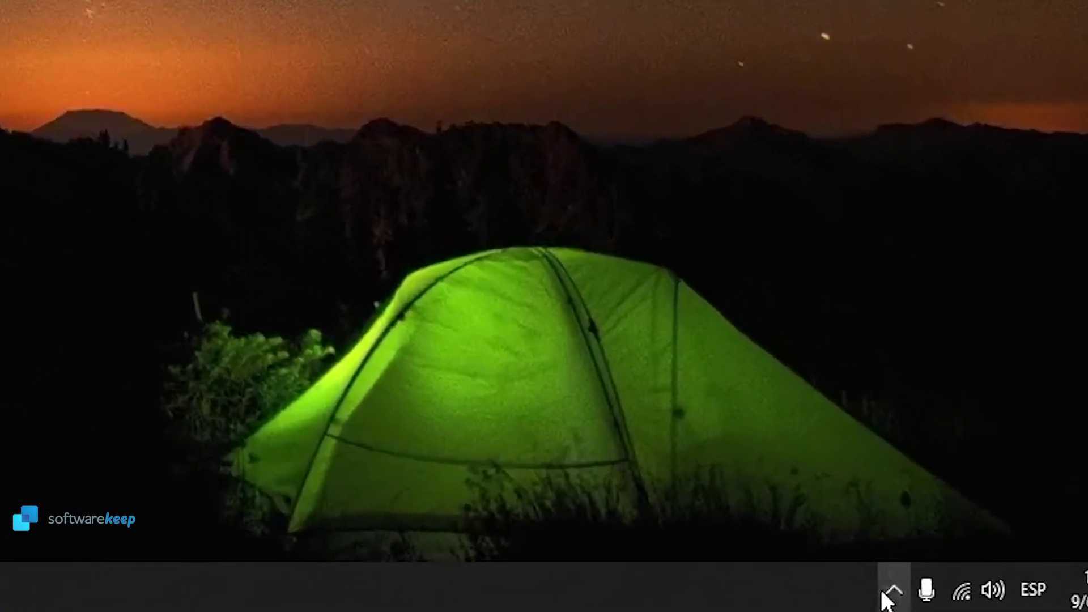
left_click(884, 595)
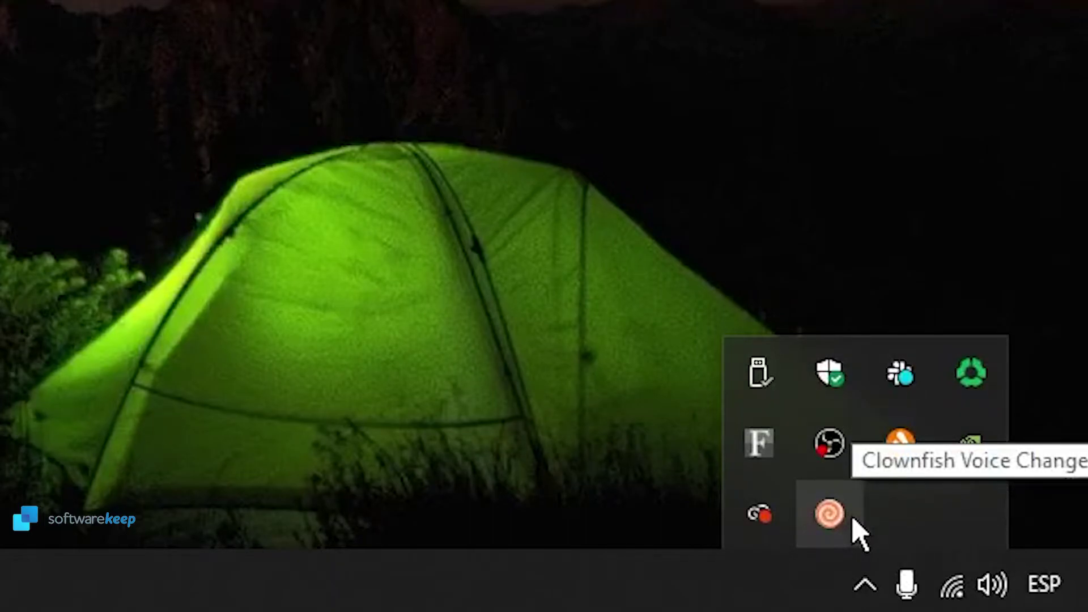
right_click(854, 518)
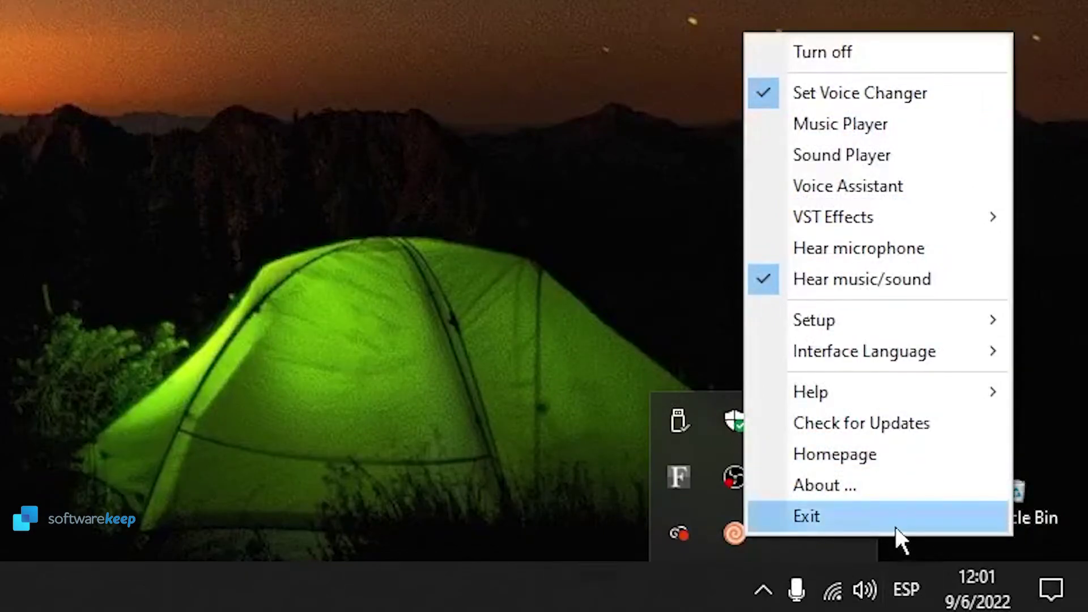
mouse_move(852, 323)
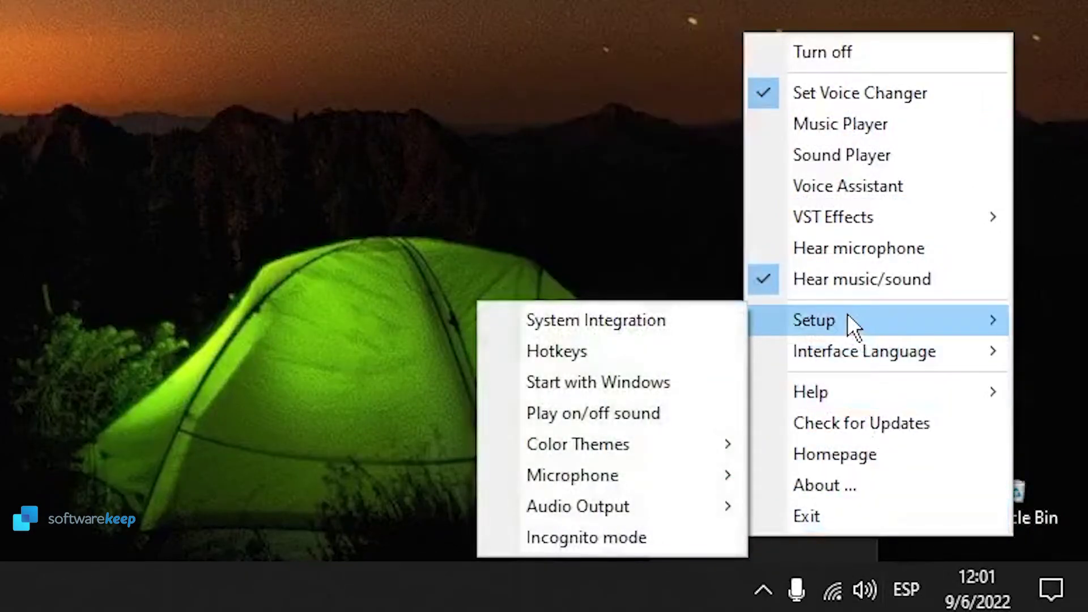
left_click(671, 320)
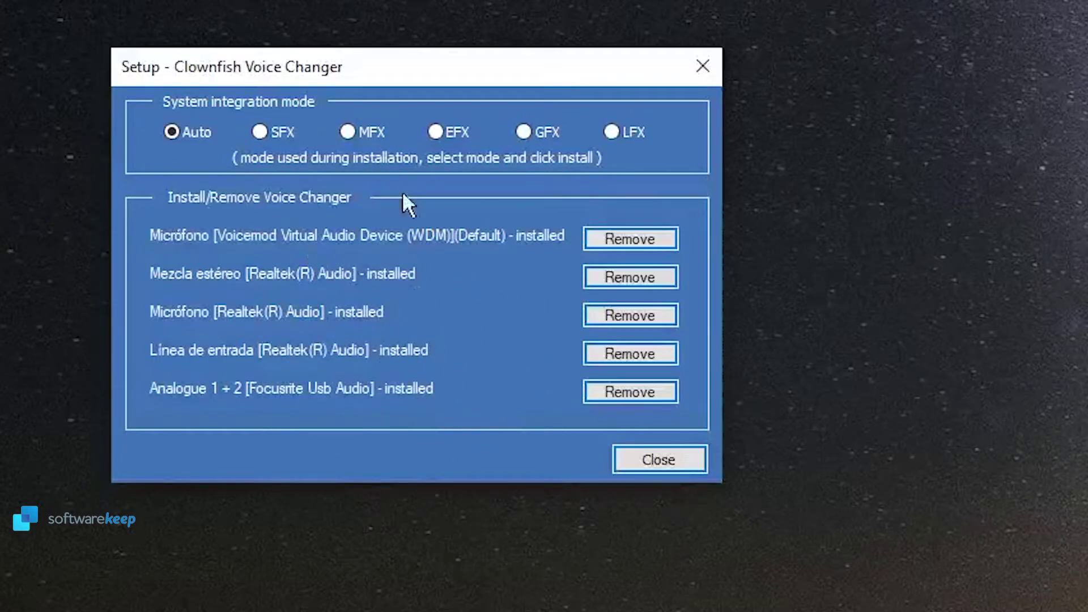
left_click(661, 459)
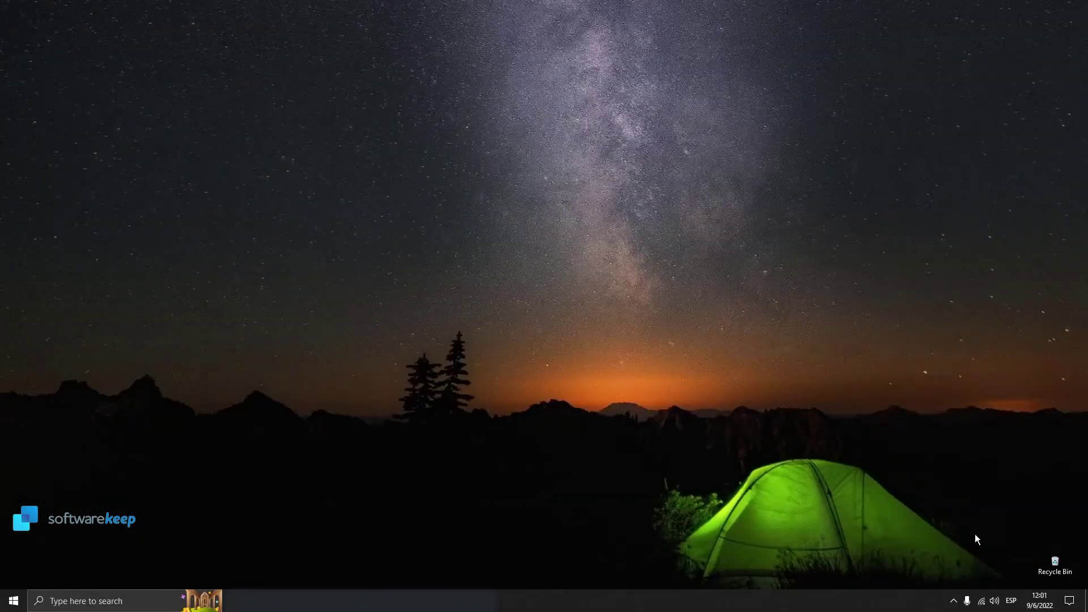
Step: Open the Clownfish tray menu and review the Setup Color Themes, Microphone and Audio Output options
left_click(955, 601)
right_click(943, 578)
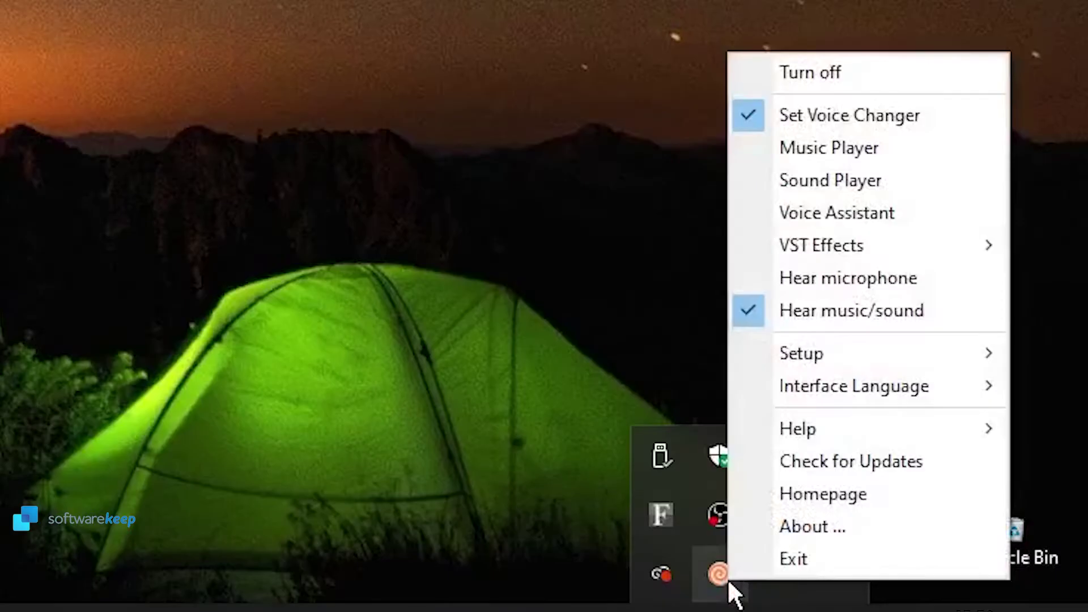
mouse_move(869, 357)
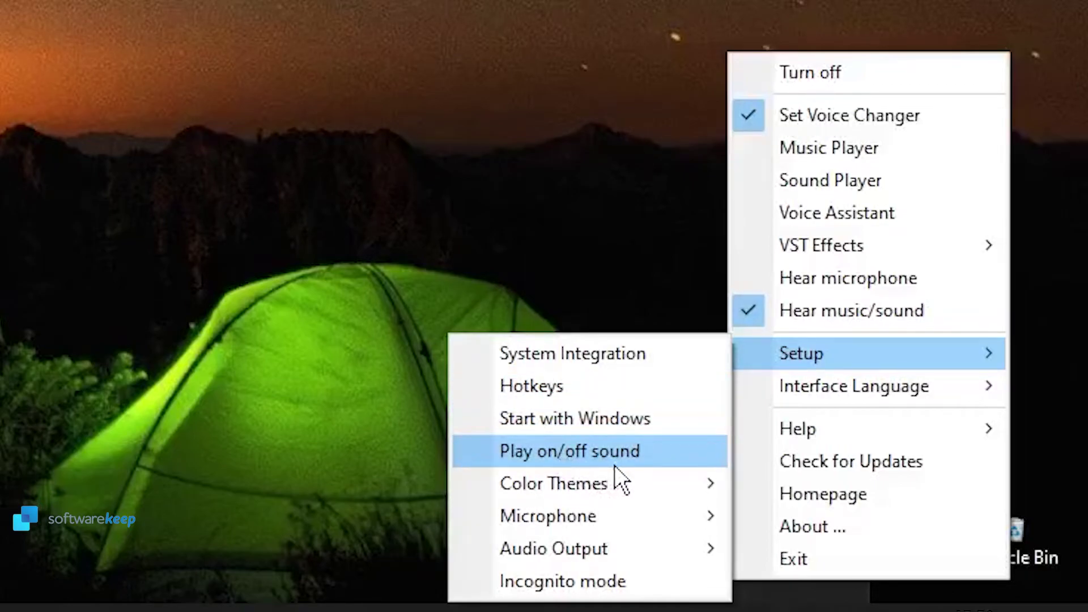
mouse_move(612, 486)
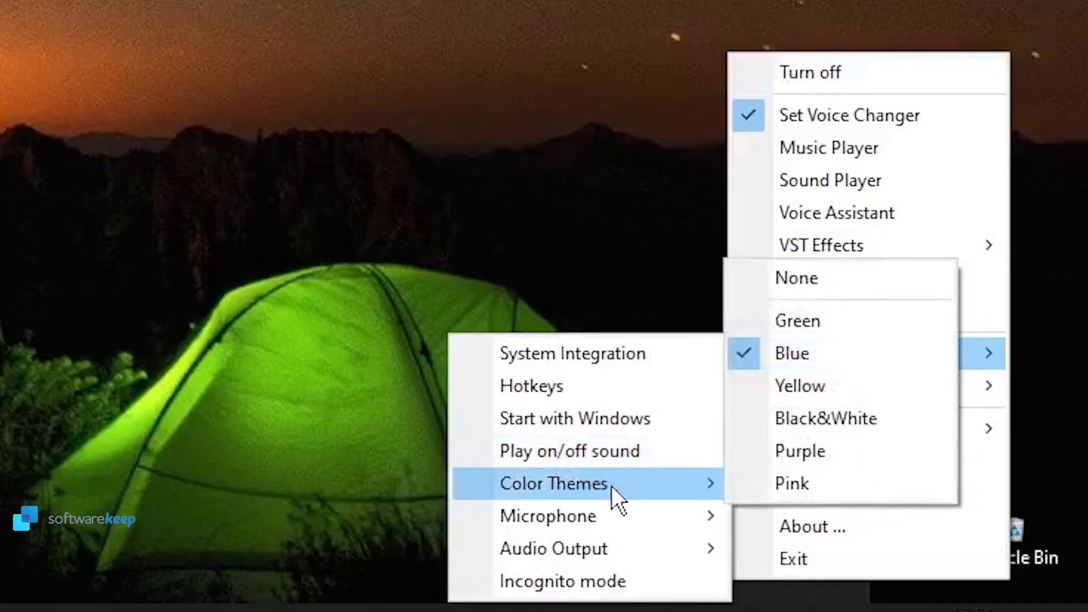
mouse_move(604, 519)
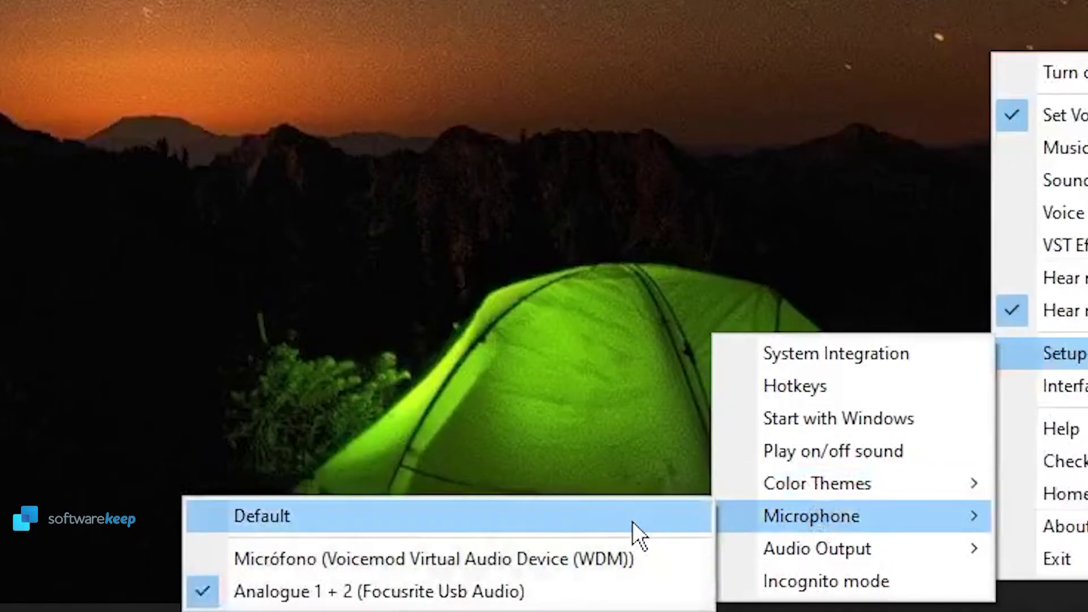
mouse_move(796, 561)
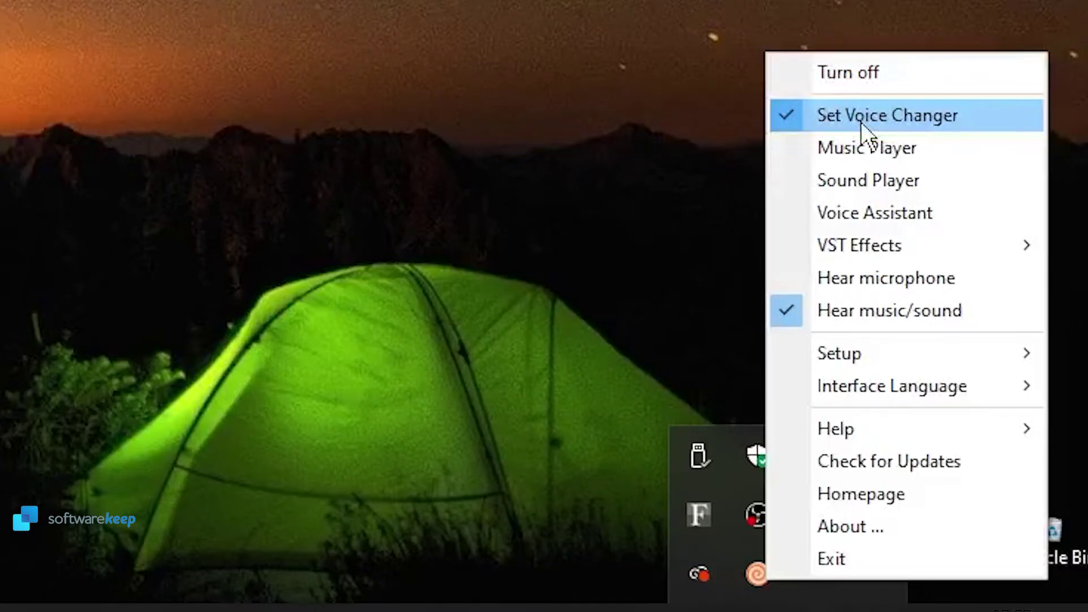
Step: Open the voice changer window with Set Voice Changer, then toggle Hear microphone
left_click(862, 121)
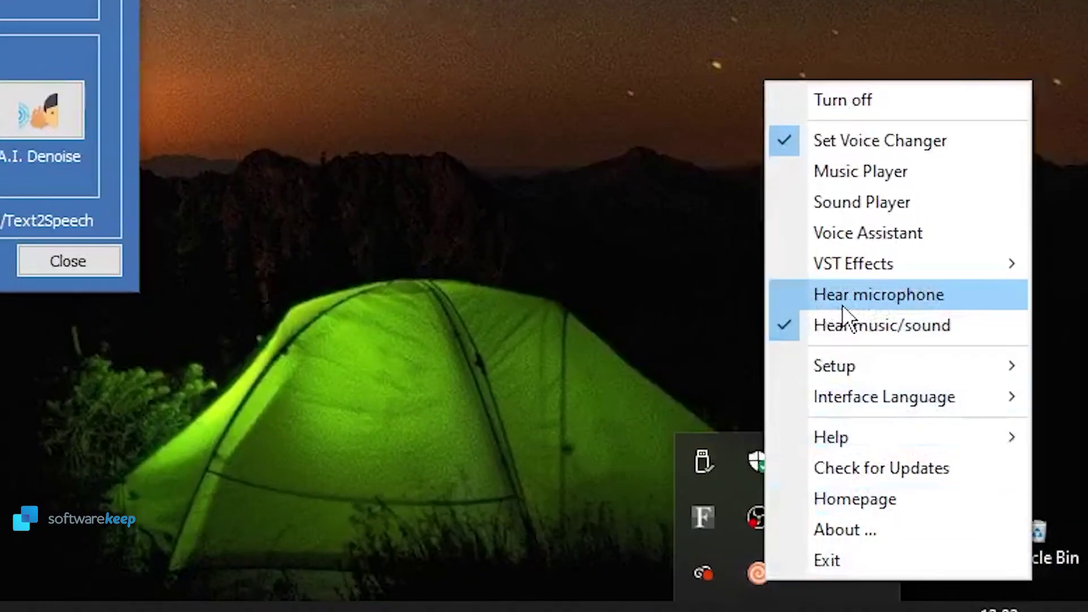
left_click(876, 305)
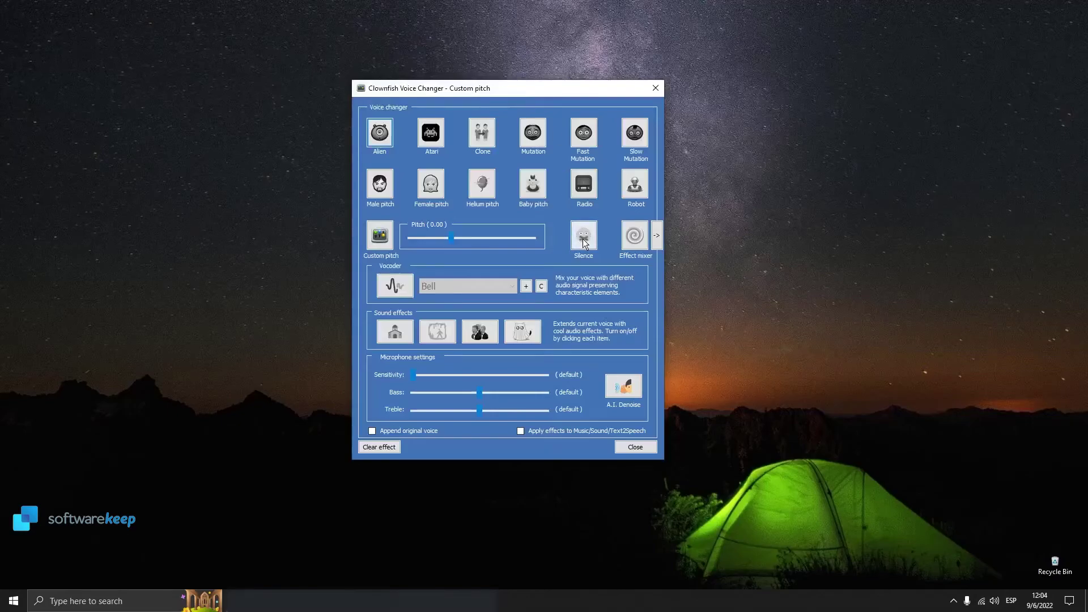
Step: Try the Alien, Atari, Clone, Mutation, Fast Mutation and Slow Mutation voices
left_click(380, 136)
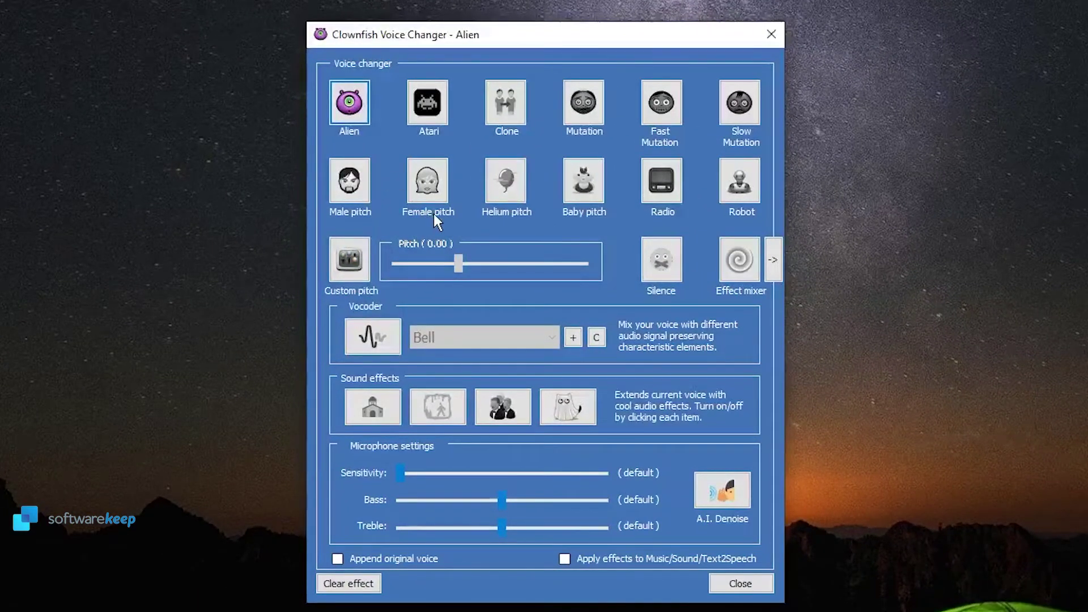
left_click(428, 92)
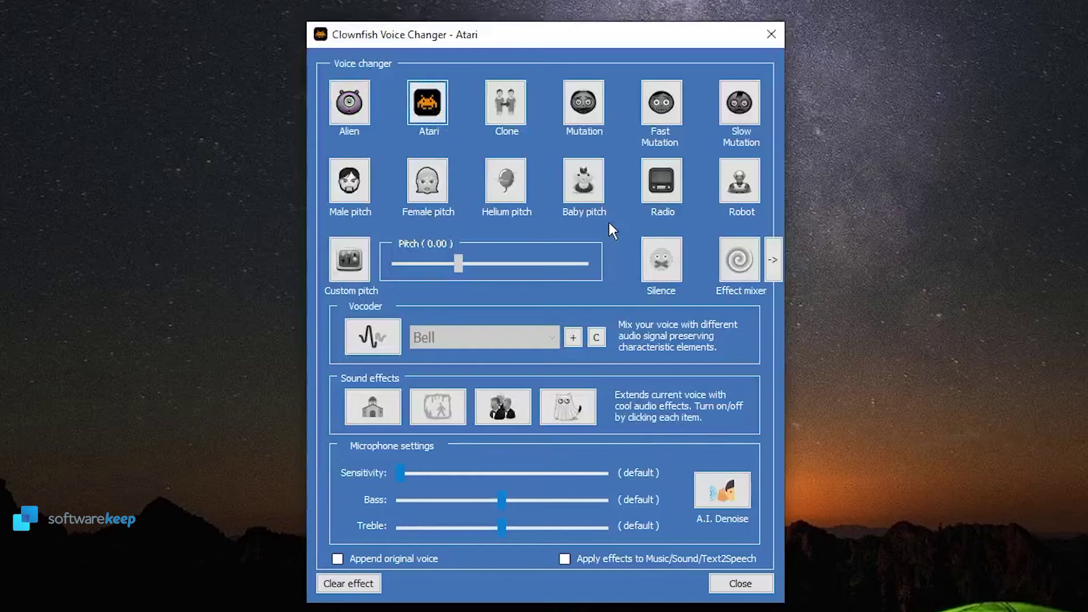
left_click(504, 93)
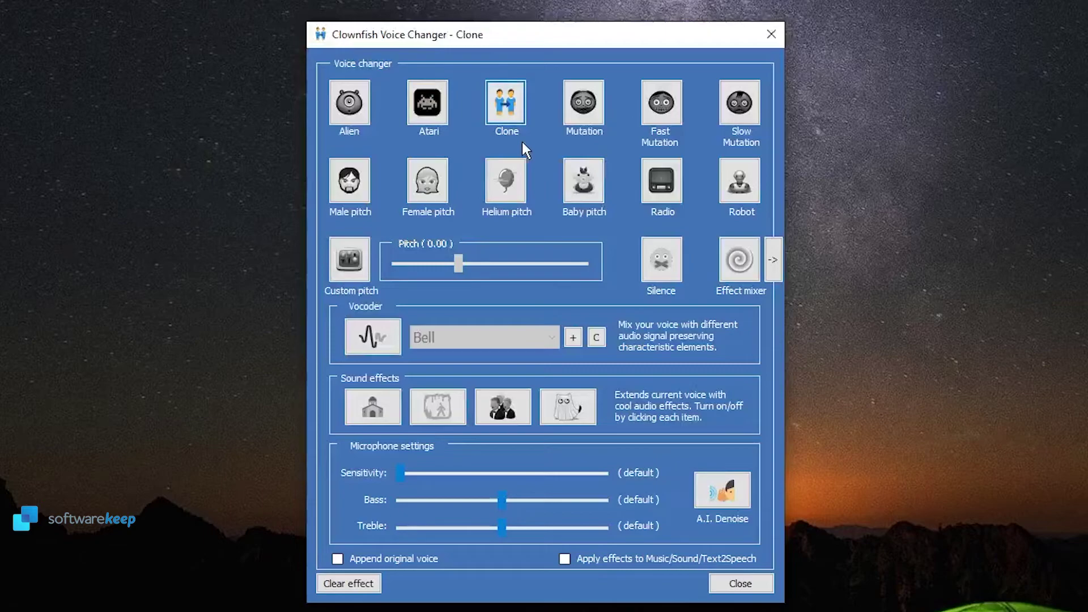
left_click(583, 104)
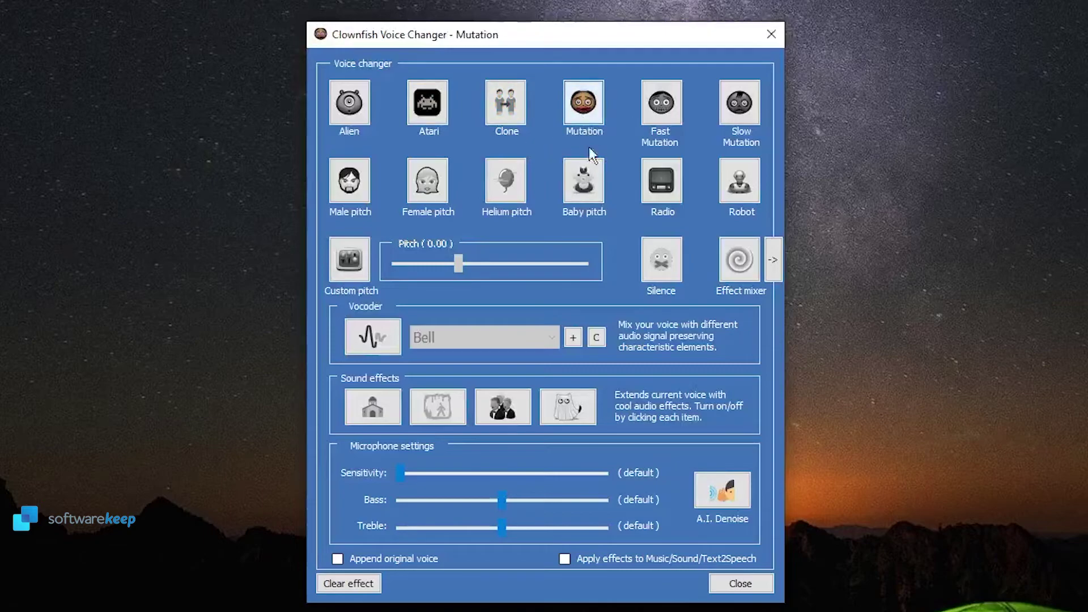
left_click(671, 101)
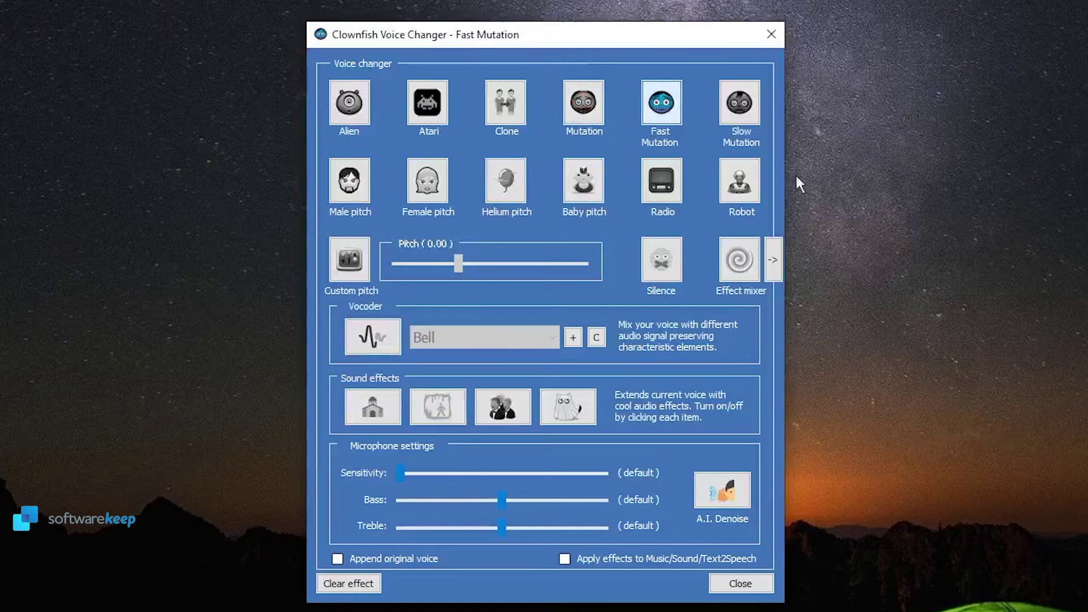
left_click(733, 112)
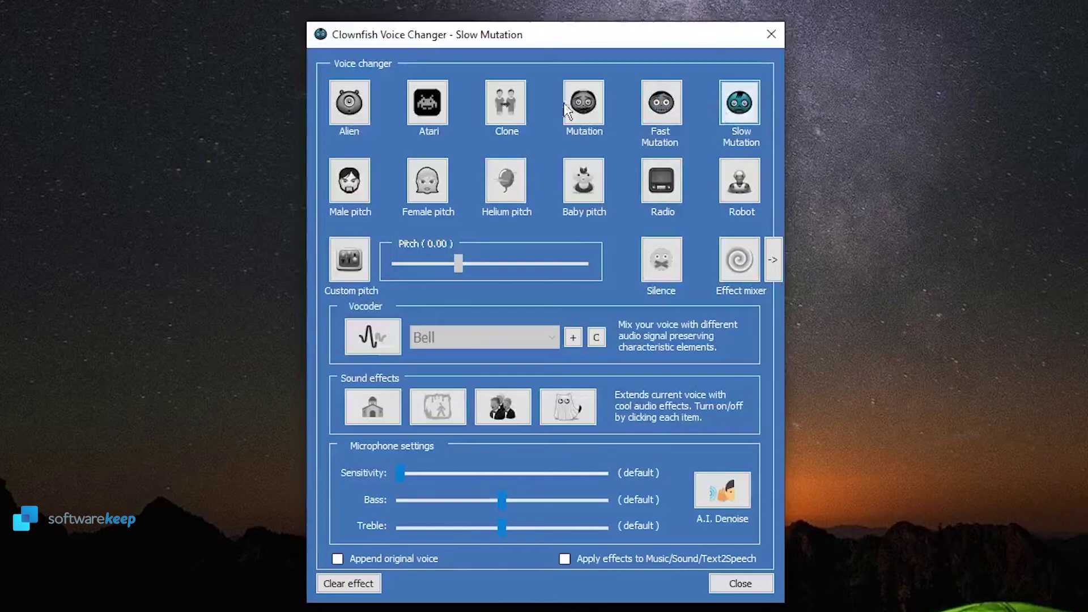
Step: Try Male, Female, Helium and Baby pitch, then Radio, ending on the Robot voice
left_click(338, 181)
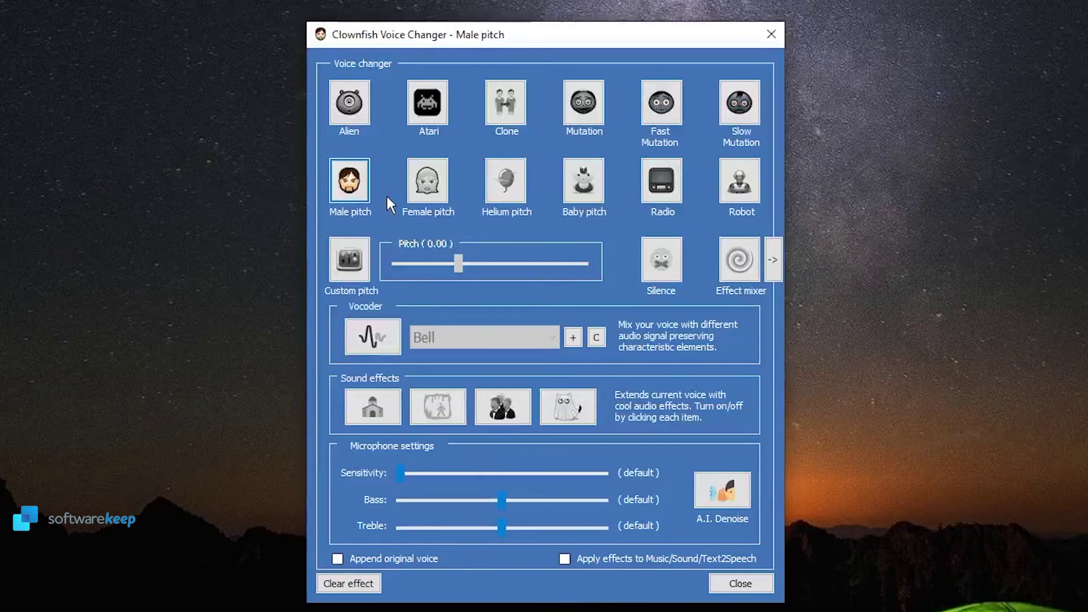
left_click(427, 180)
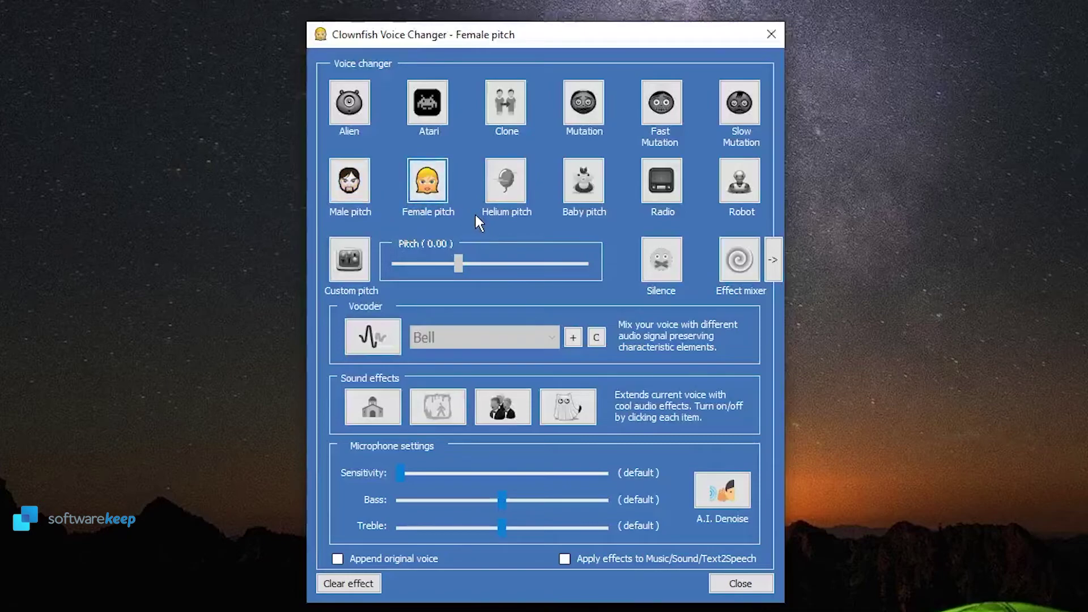
left_click(509, 189)
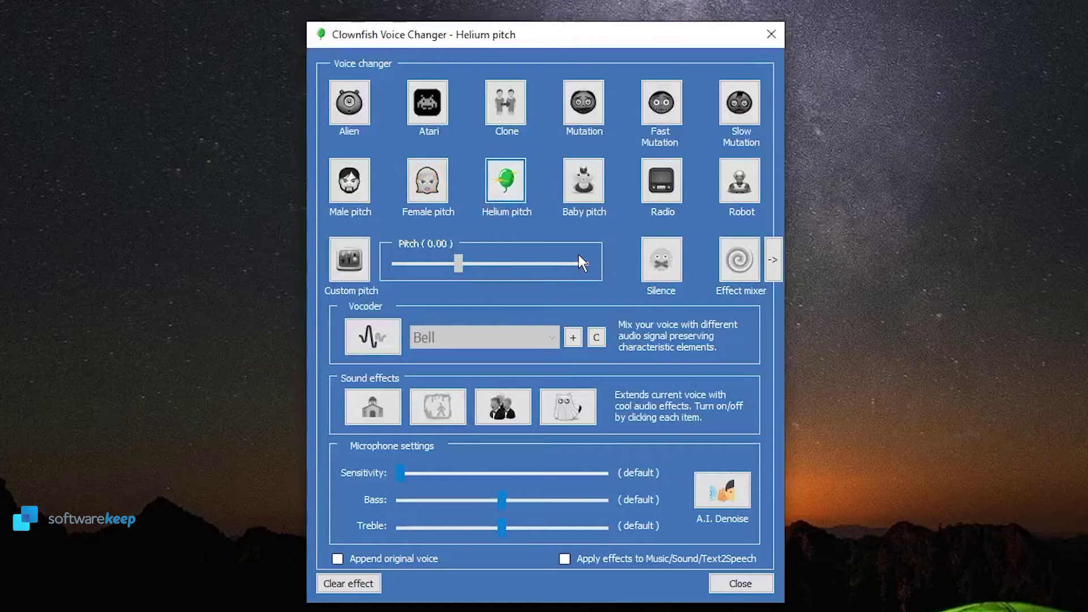
left_click(585, 187)
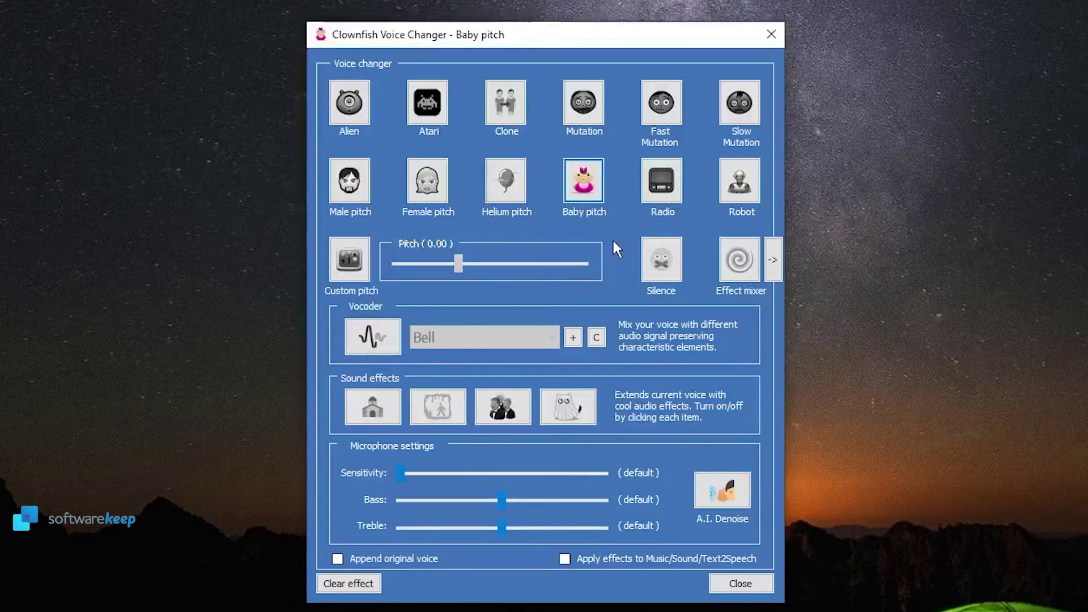
left_click(661, 181)
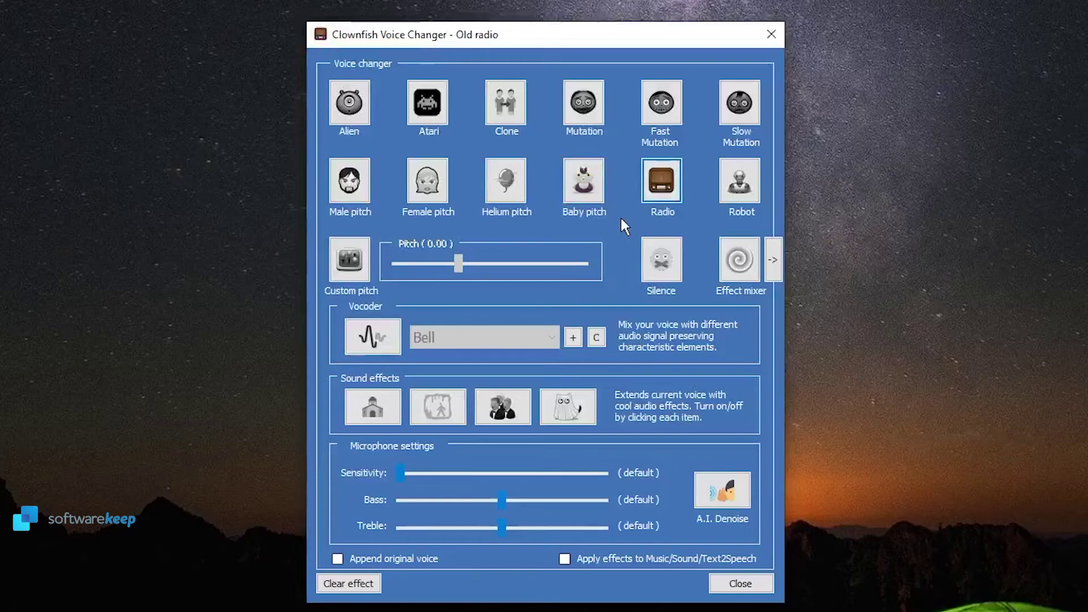
left_click(734, 194)
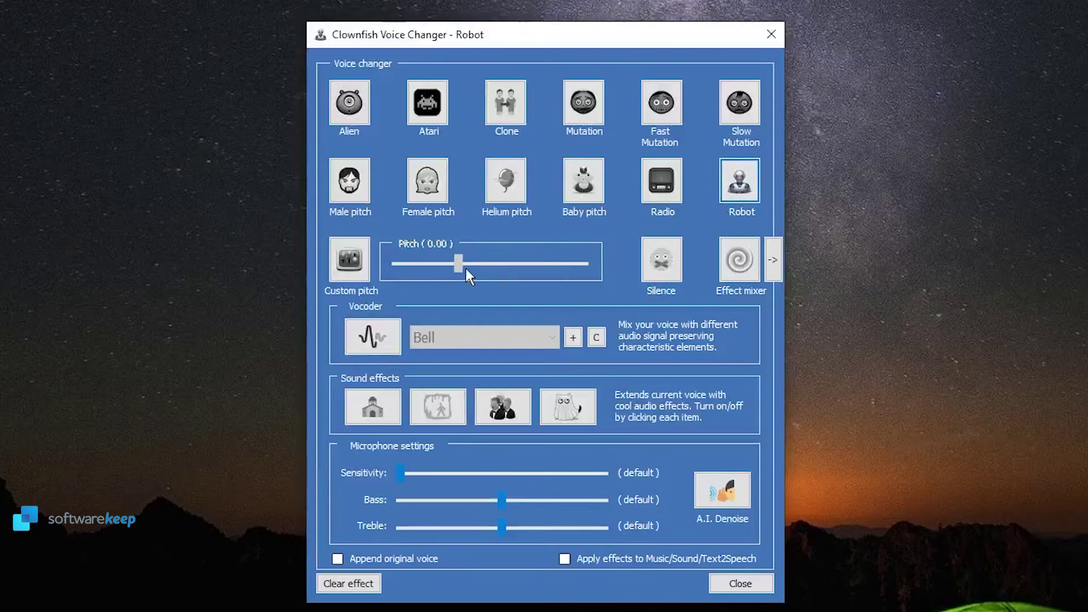
Step: Clear all voice effects and set the Custom pitch to 0.20
mouse_move(458, 264)
left_mouse_down()
mouse_move(483, 264)
mouse_move(450, 264)
left_mouse_up()
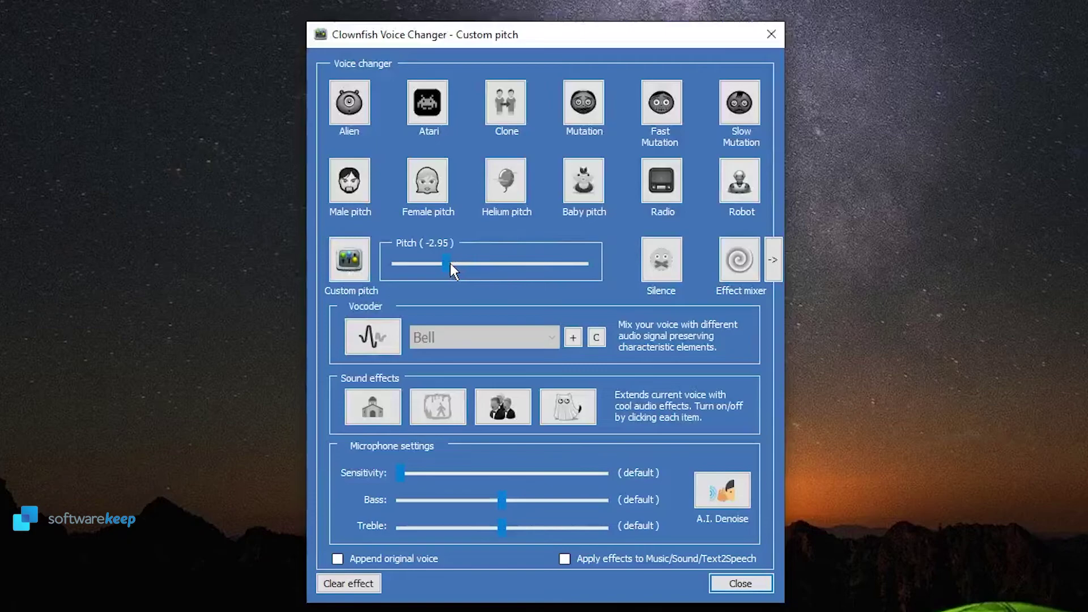
left_click(740, 181)
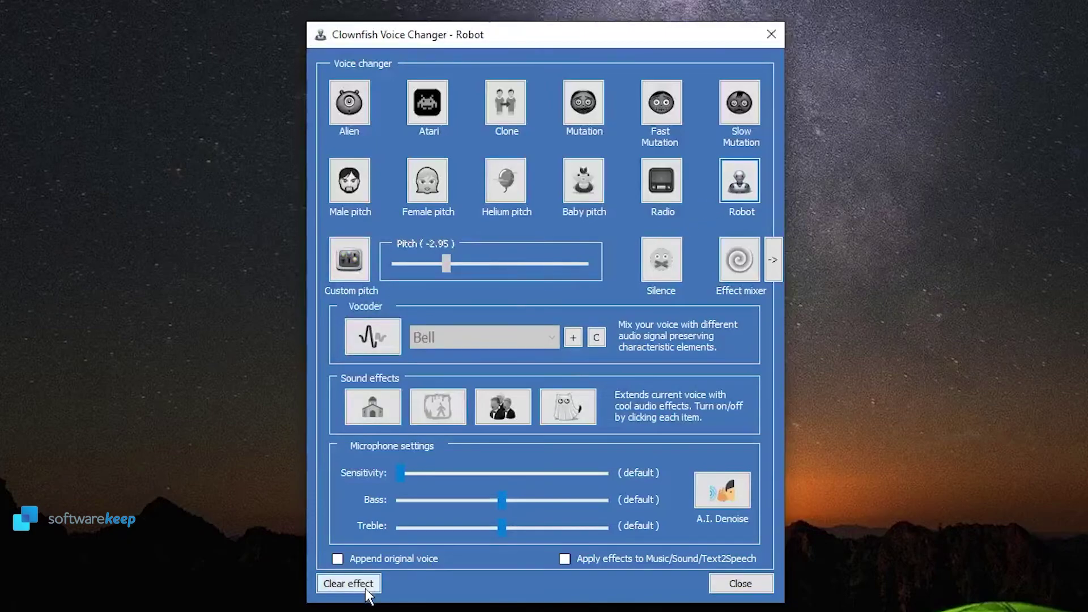
left_click(345, 587)
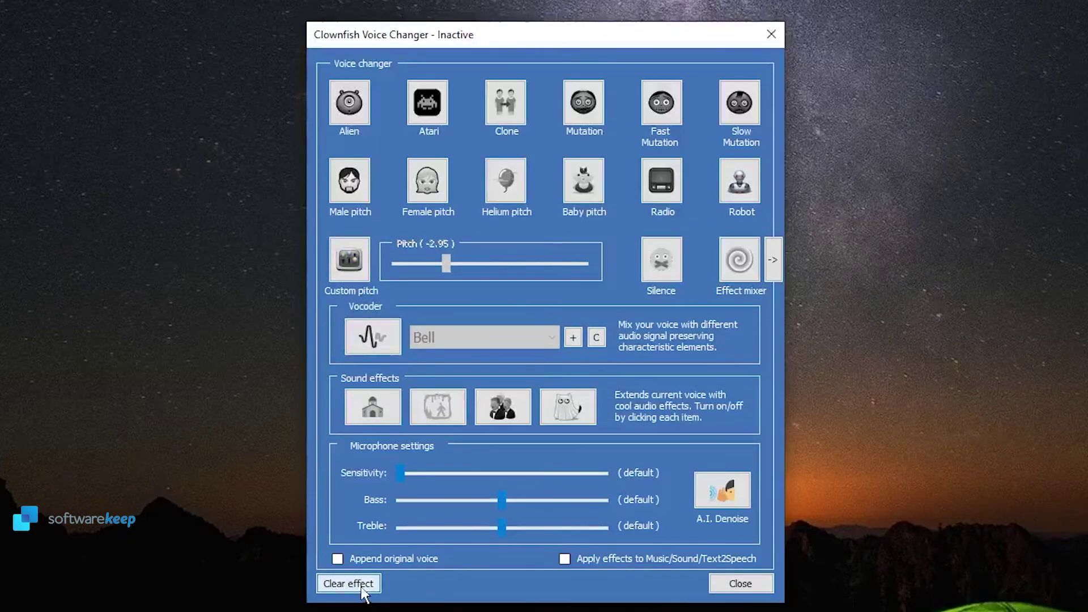
left_click(448, 263)
left_click_drag(448, 262, 462, 264)
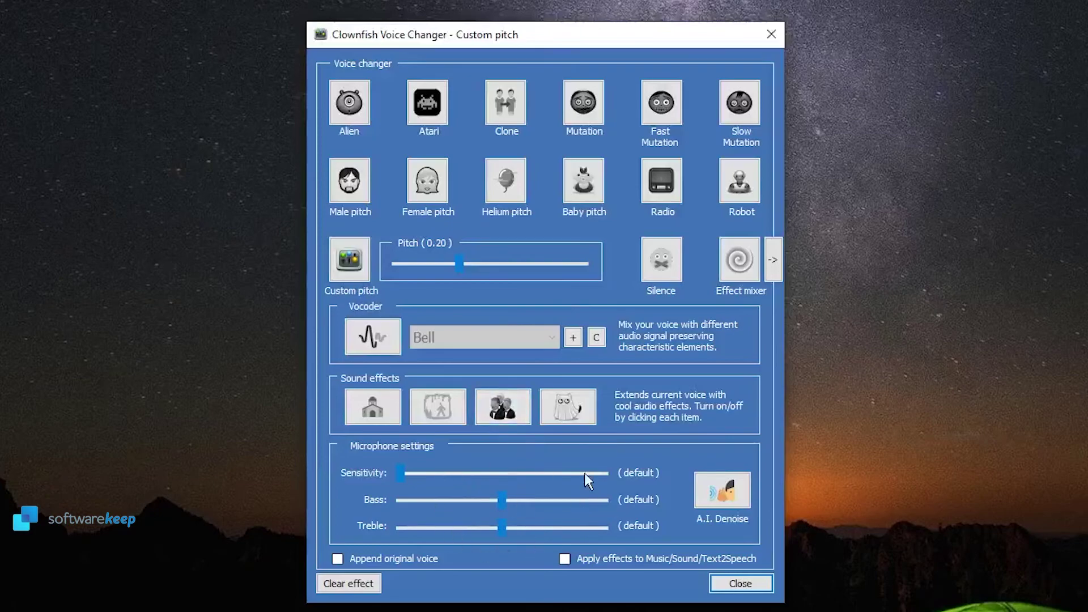
Step: Lower the treble to -0.50 dB and reset the bass to default
left_click(539, 501)
mouse_move(502, 527)
left_mouse_down()
mouse_move(461, 527)
mouse_move(520, 520)
left_mouse_up()
left_click(502, 500)
Step: Try the church, second, two-people and ghost sound effects, ending on church
left_click(380, 408)
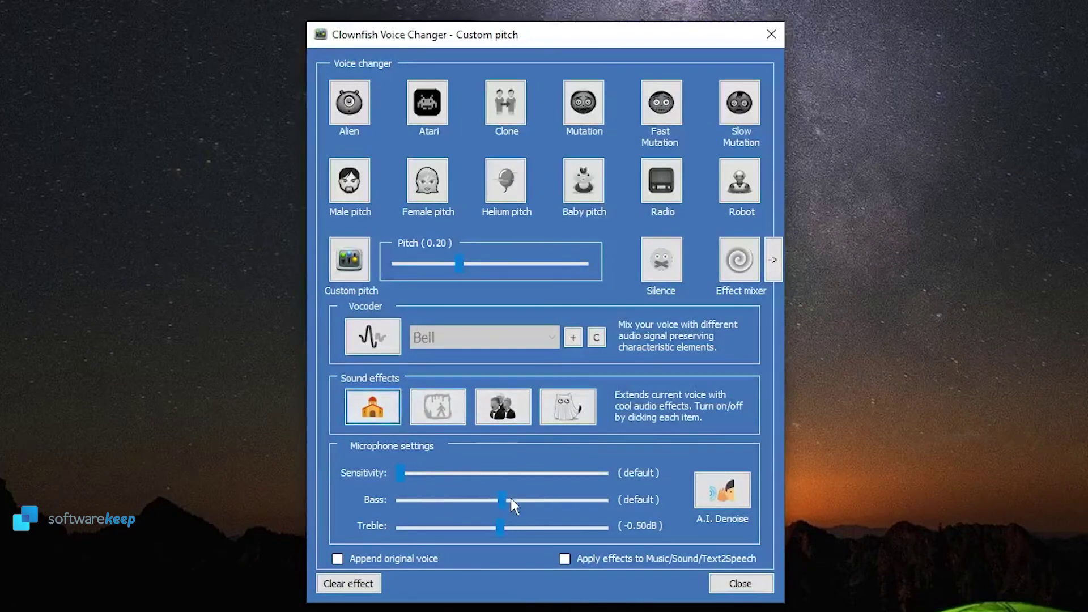
left_click(425, 409)
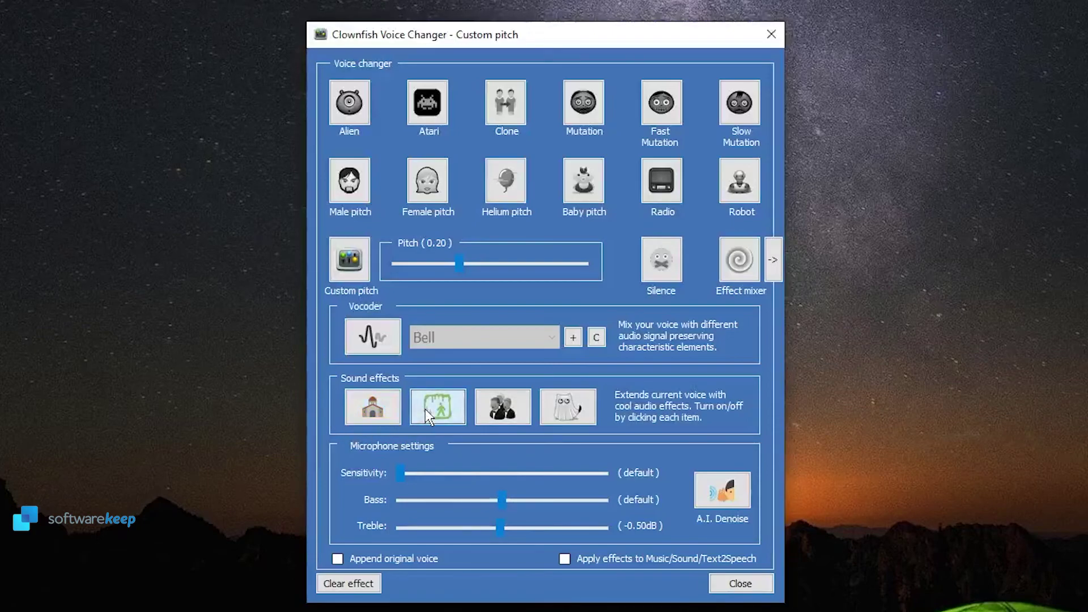
left_click(494, 411)
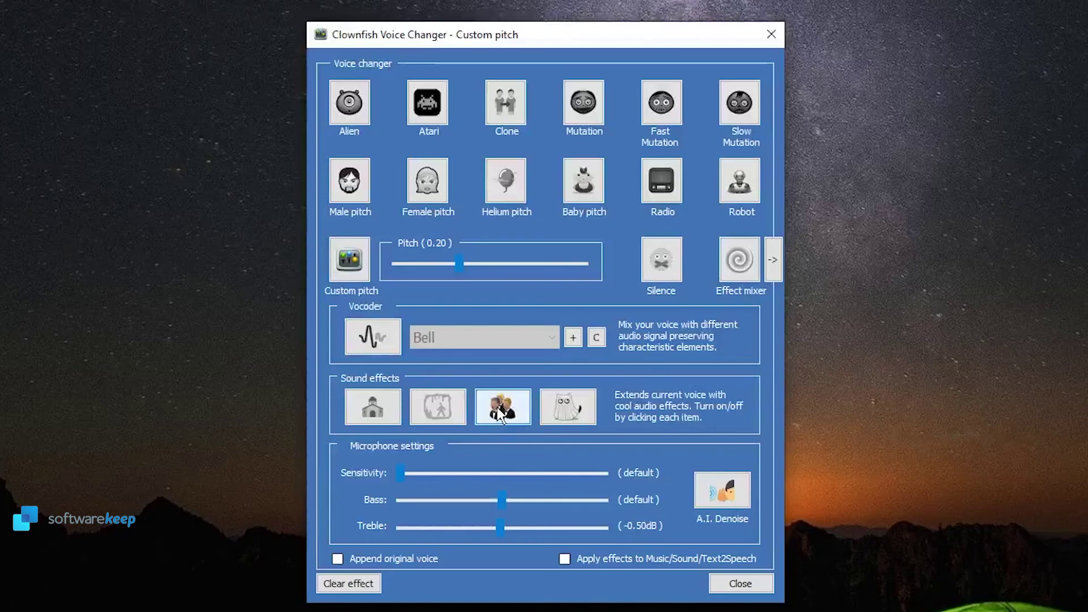
left_click(566, 407)
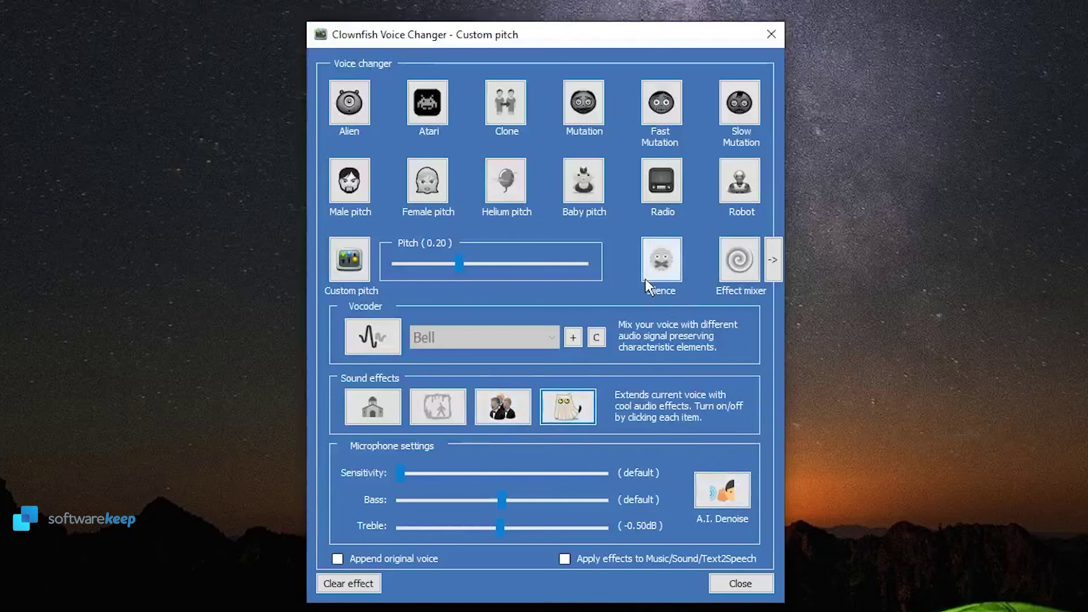
left_click(367, 404)
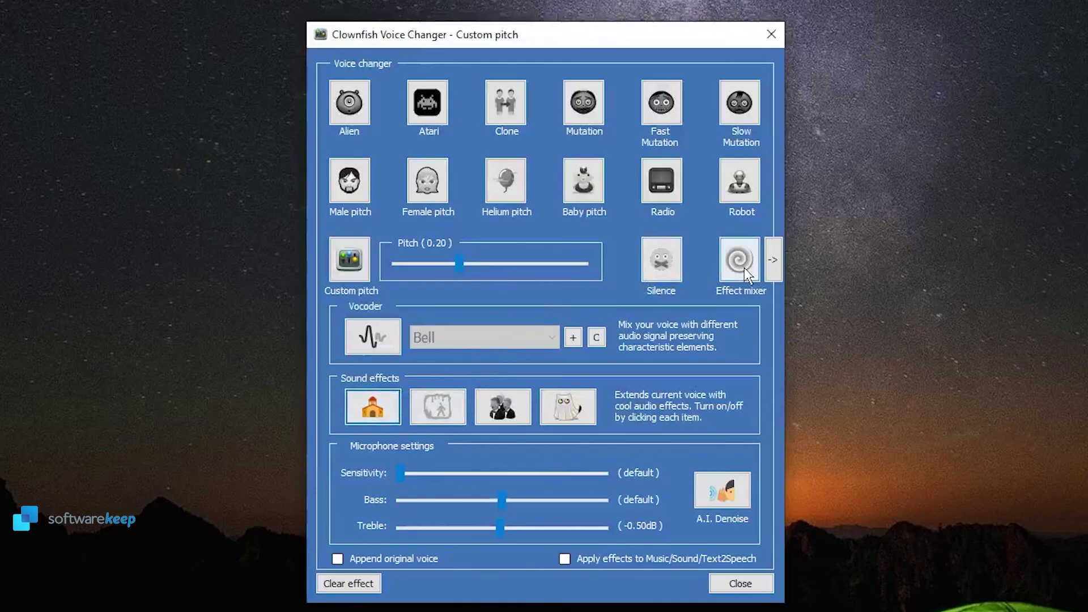